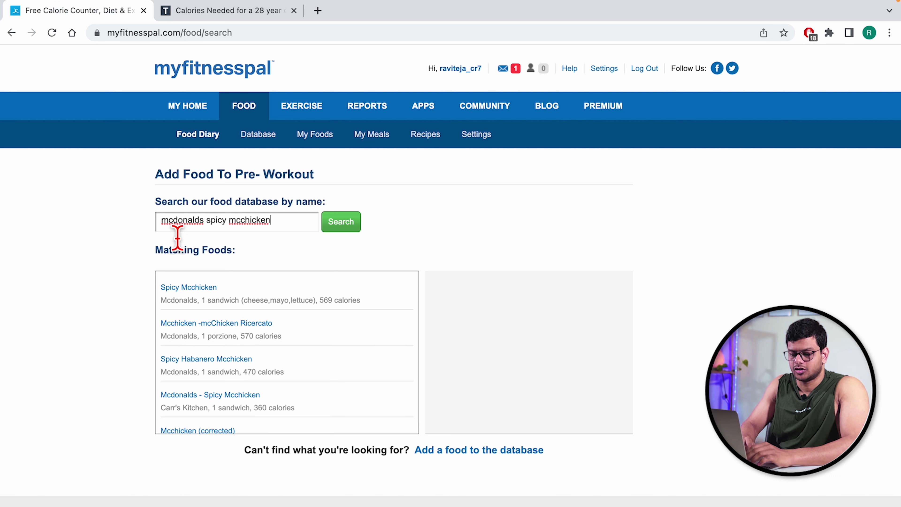
# Step: Add 1.0 serving of the McDonald's Spicy Mcchicken (1 sandwich with cheese, mayo, lettuce) to the Pre-Workout meal in the diary
pyautogui.hotkey('ctrl', 'shift', 'Left')
pyautogui.press('Right')
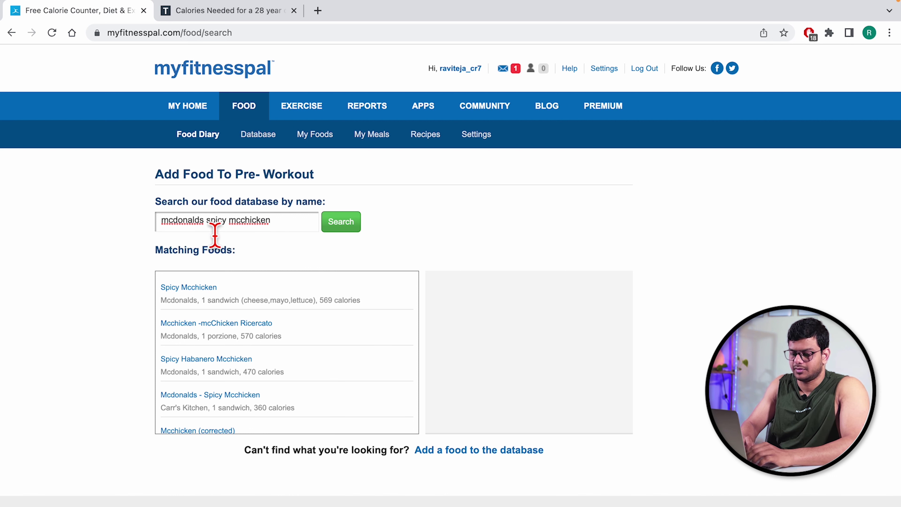
pyautogui.moveTo(207, 234); pyautogui.dragTo(282, 234)
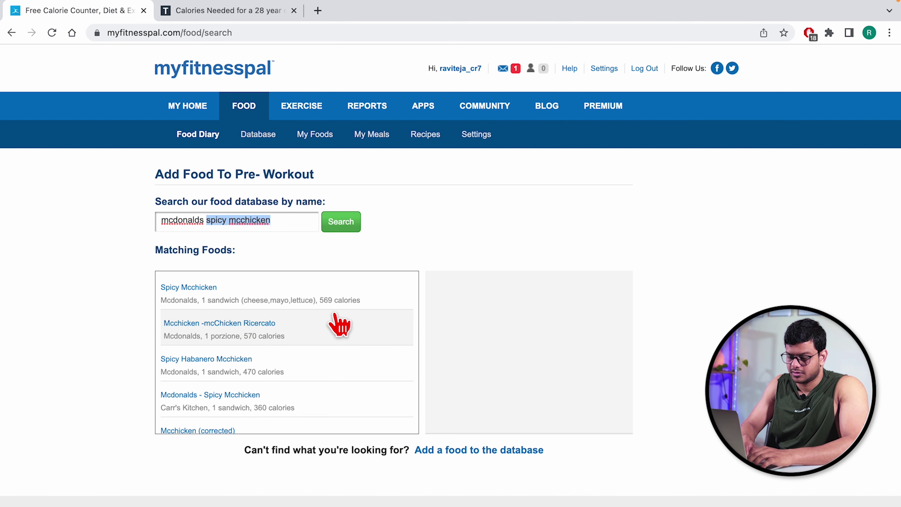
pyautogui.scroll(-2, 217, 296)
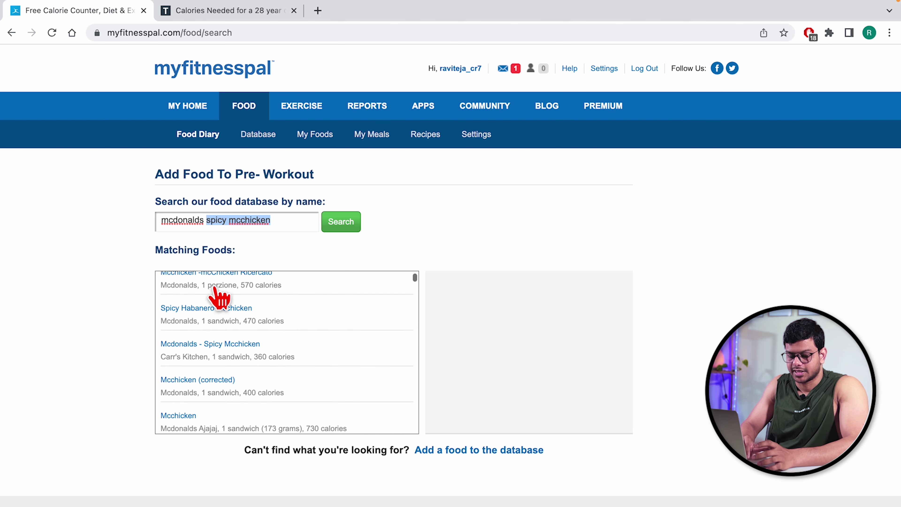
pyautogui.scroll(2, 217, 296)
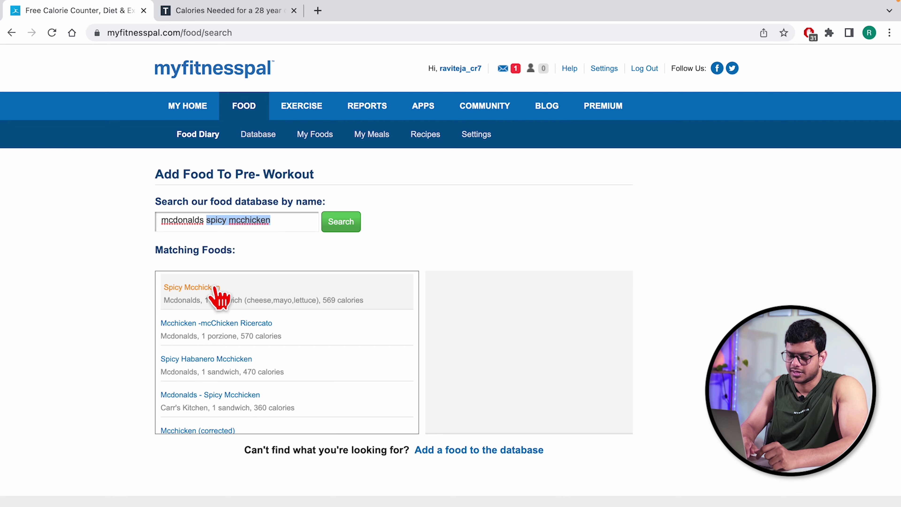
pyautogui.click(215, 287)
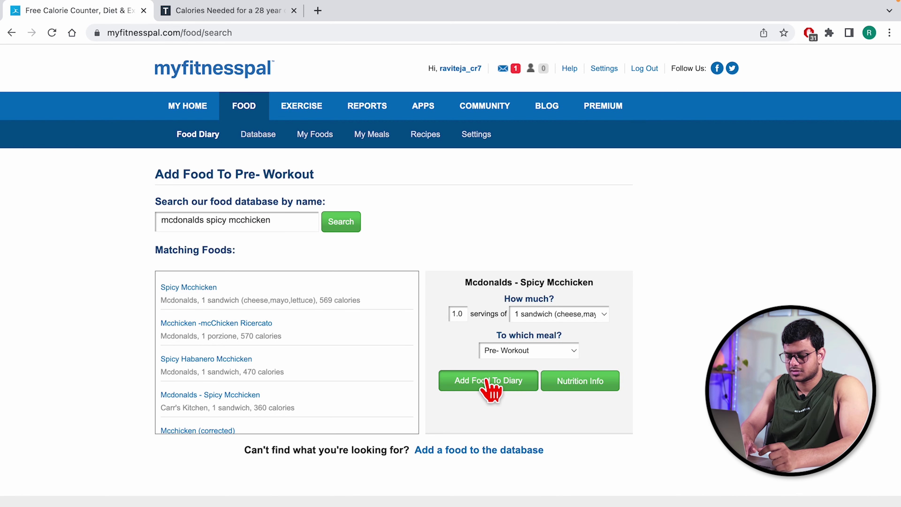
# Step: Quick-add 500 kcal to the Pre-Workout meal in the food diary
pyautogui.scroll(-5, 408, 479)
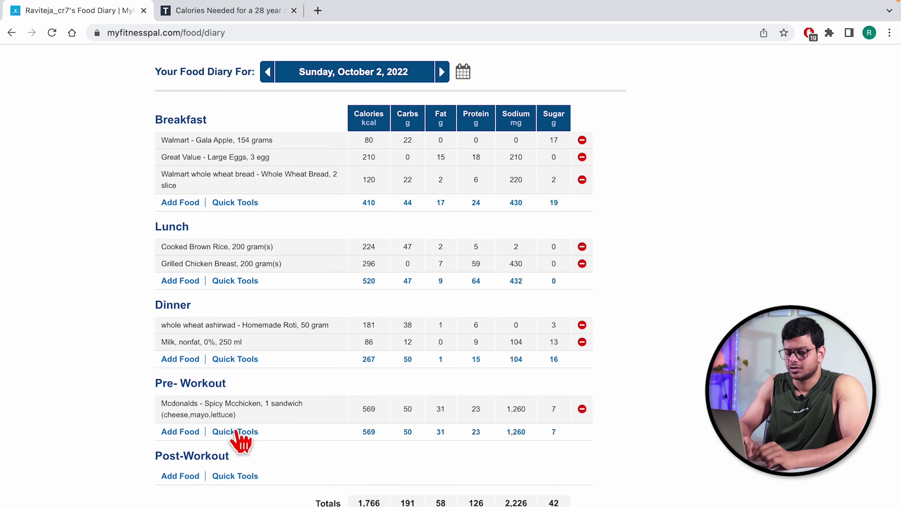
pyautogui.click(236, 432)
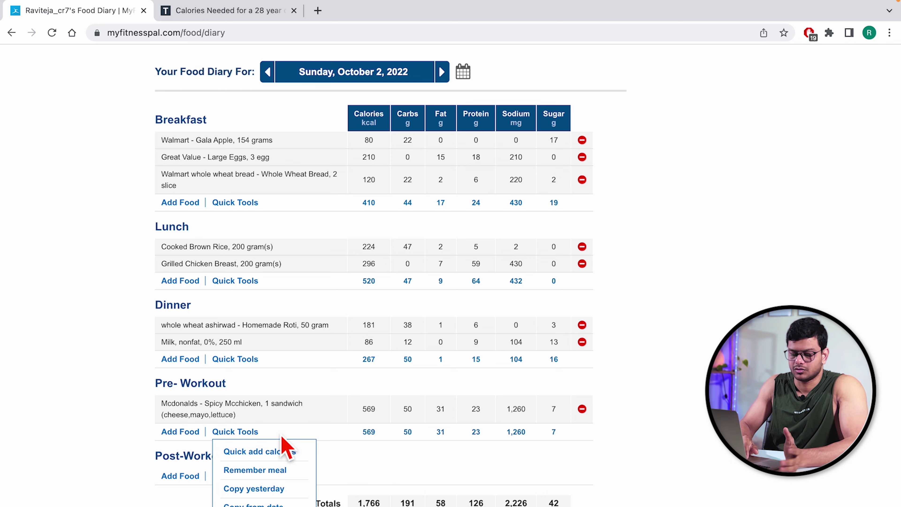
pyautogui.click(259, 453)
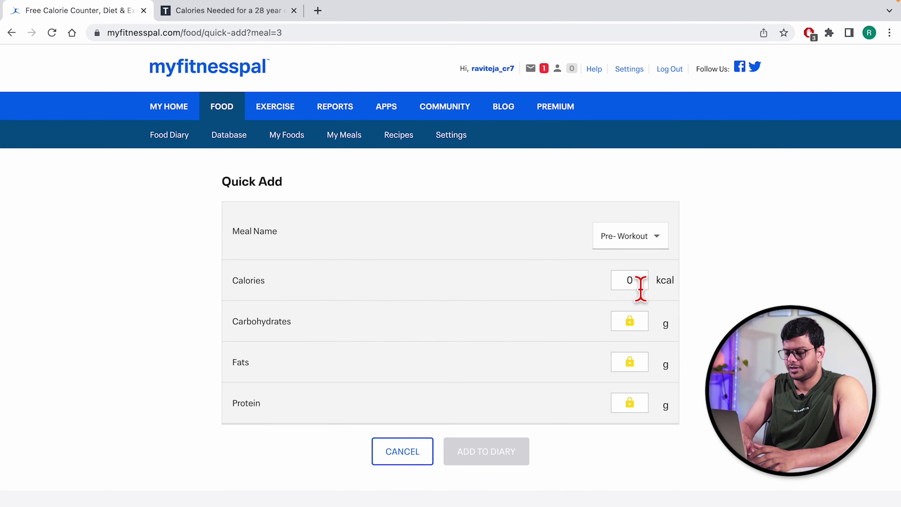
pyautogui.write('200')
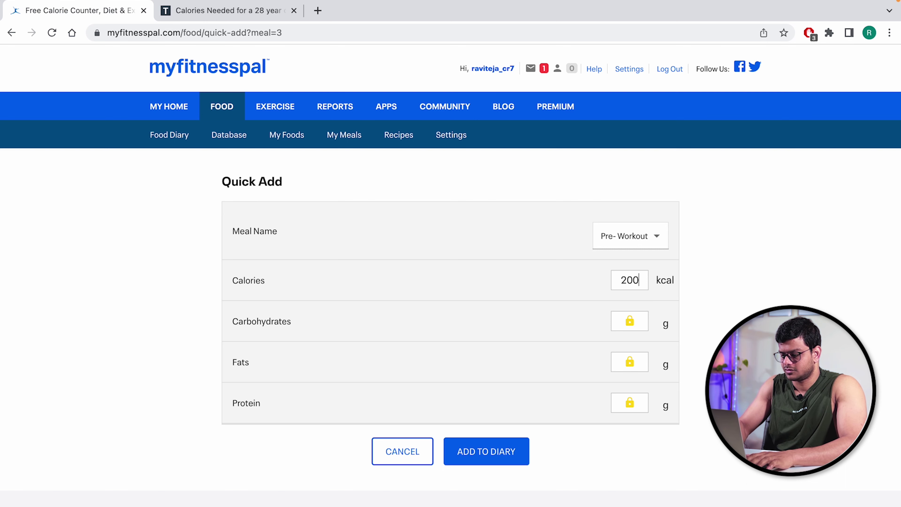
pyautogui.press('BackSpace')
pyautogui.press('BackSpace')
pyautogui.write('500')
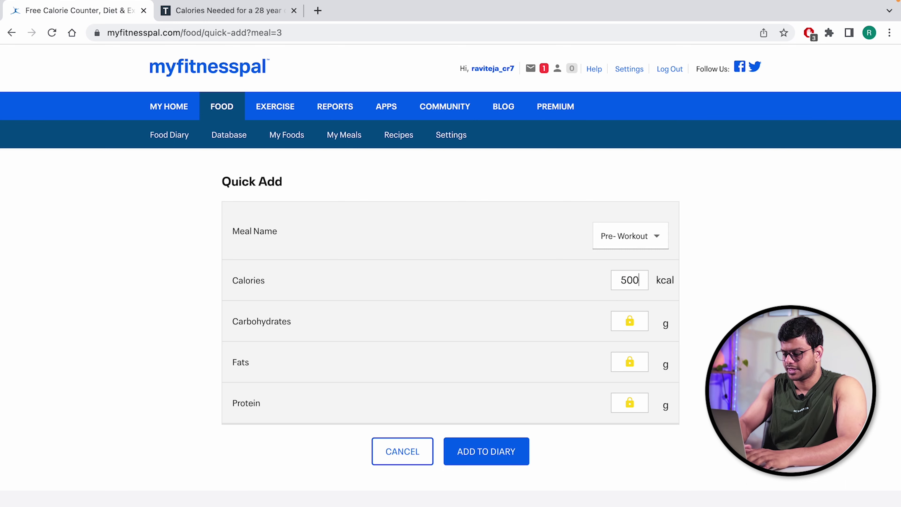
pyautogui.click(501, 453)
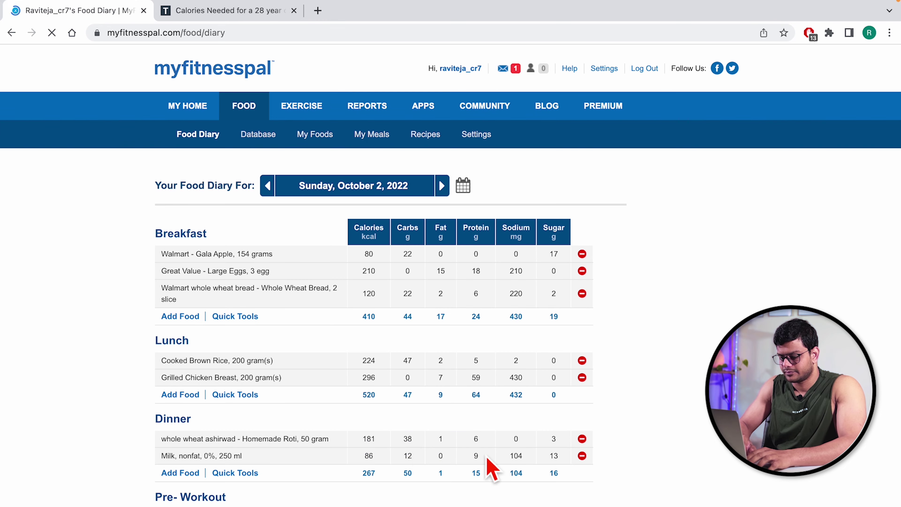
# Step: Check the nutrient values of the quick-added Pre-Workout entry, and search the food database for chicken biryani for that meal
pyautogui.scroll(-4, 355, 433)
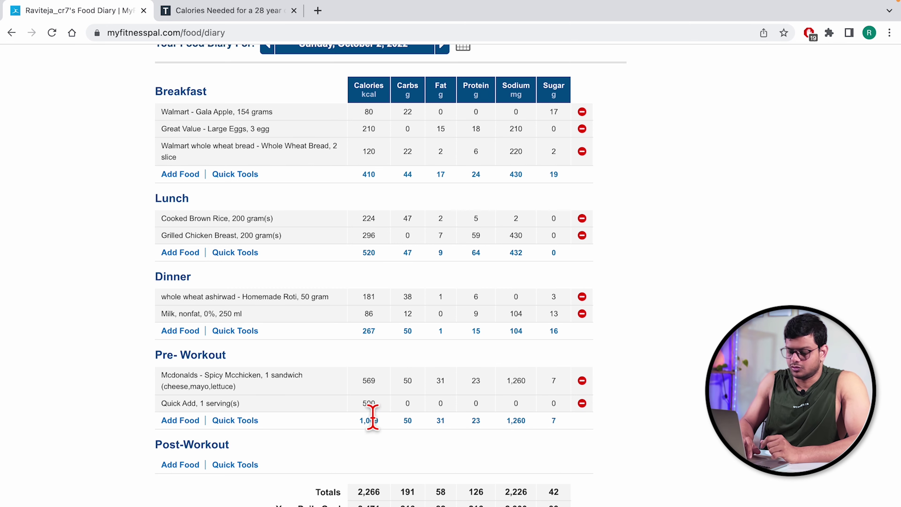
pyautogui.doubleClick(369, 404)
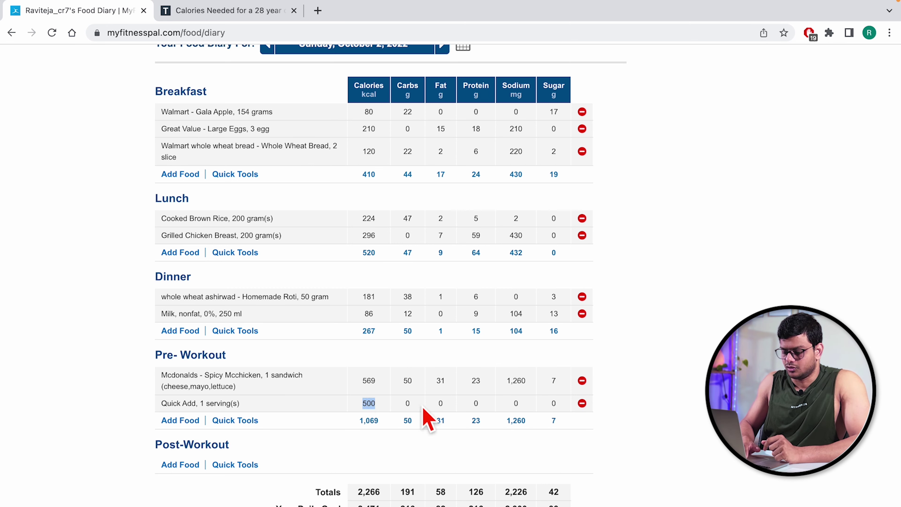
pyautogui.moveTo(402, 408); pyautogui.dragTo(554, 405)
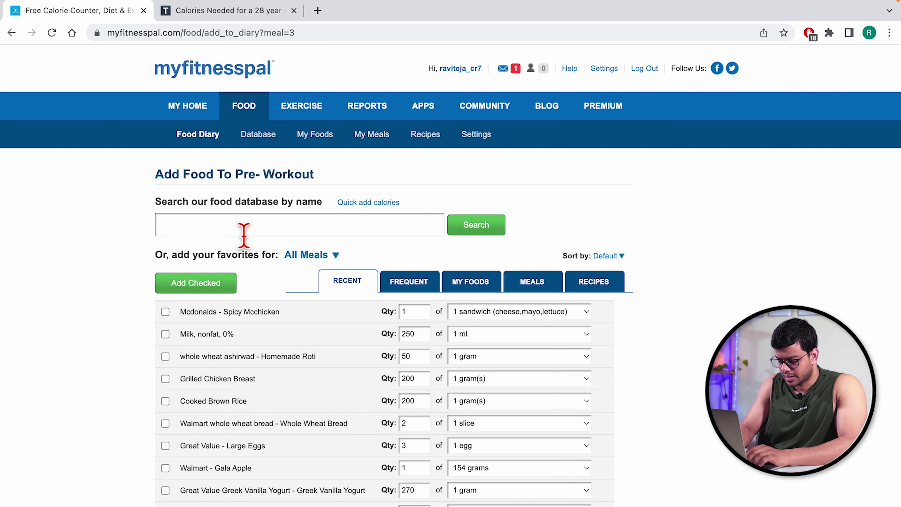
pyautogui.write('chicken biryani')
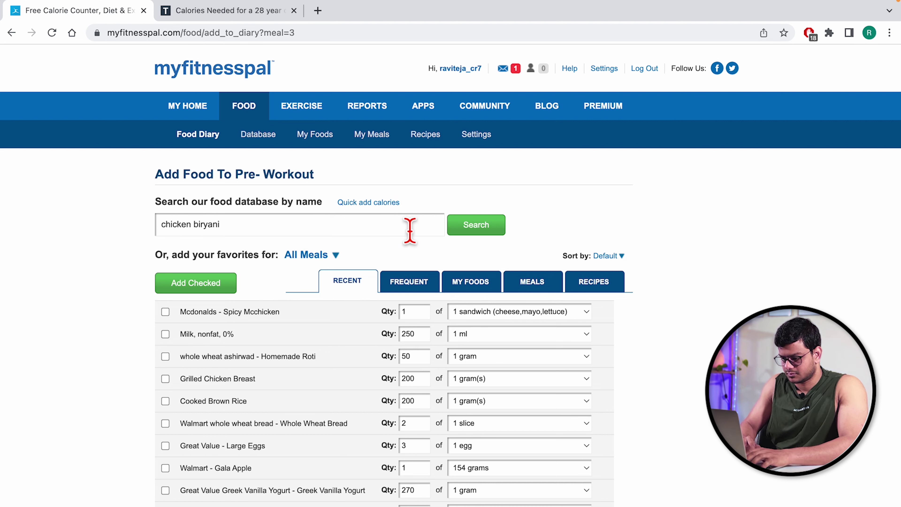
pyautogui.click(461, 225)
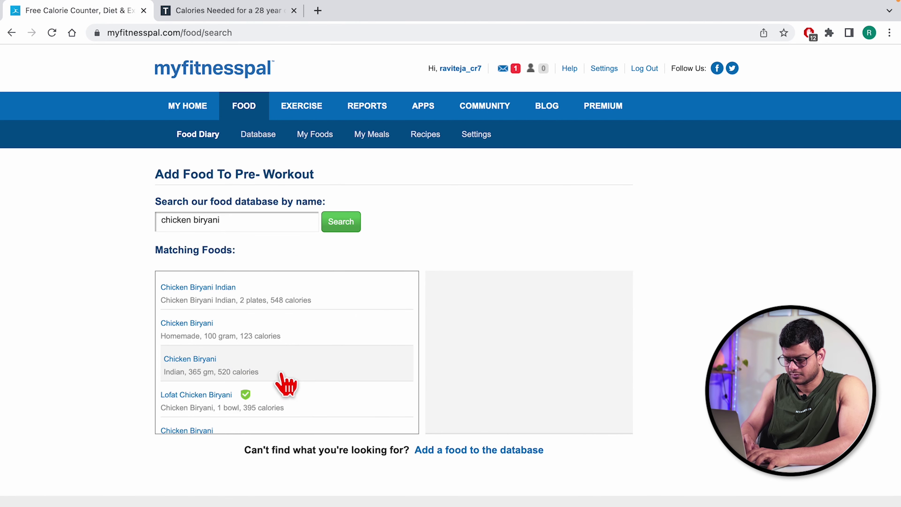
# Step: Select the Hyderabadi Chicken Biryani (0.5 cup) among the matching foods and view its serving-size options
pyautogui.scroll(-1, 283, 374)
pyautogui.scroll(-2, 287, 385)
pyautogui.scroll(3, 287, 385)
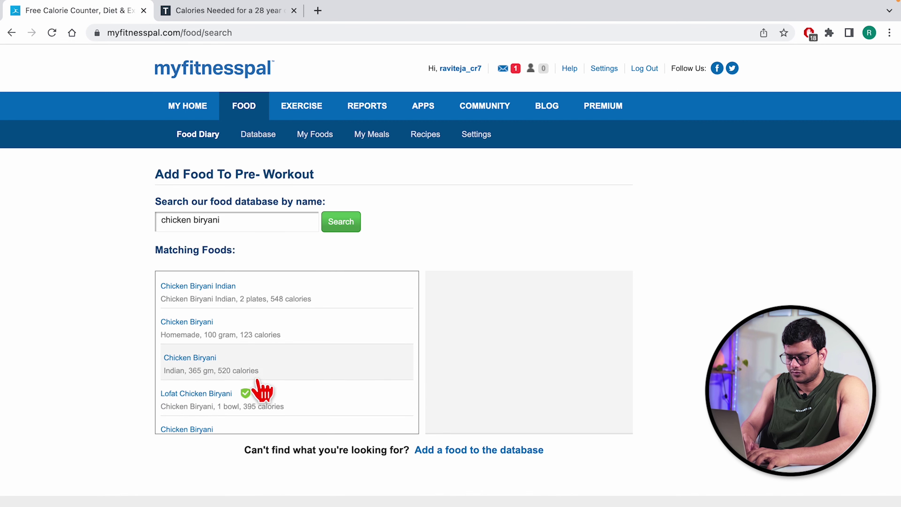
pyautogui.scroll(-5, 261, 391)
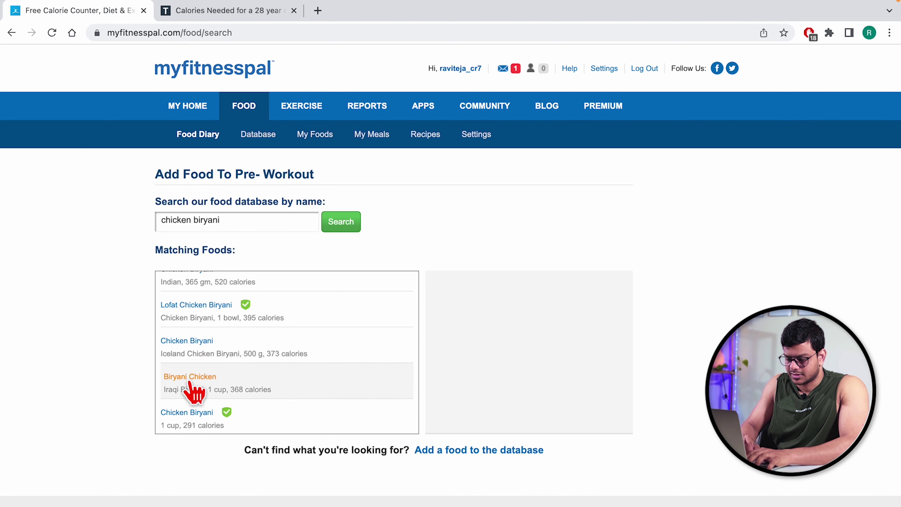
pyautogui.scroll(-2, 201, 395)
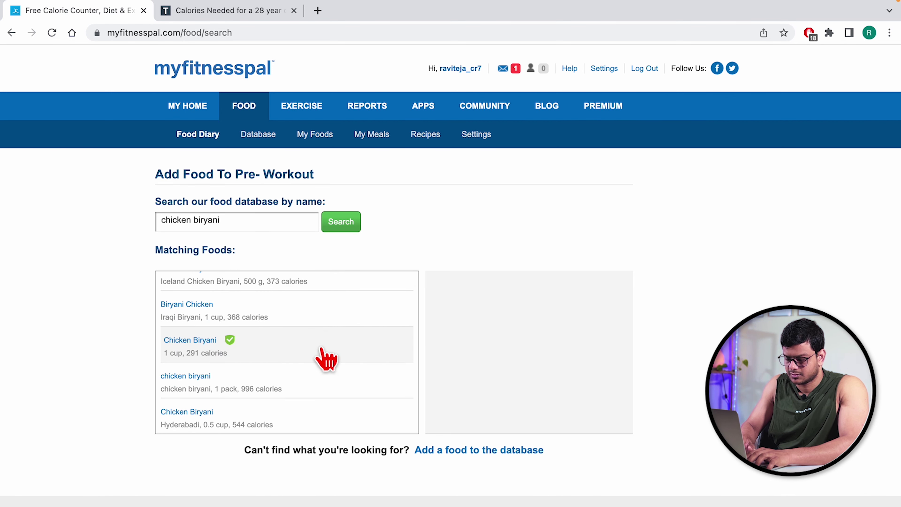
pyautogui.scroll(-2, 321, 358)
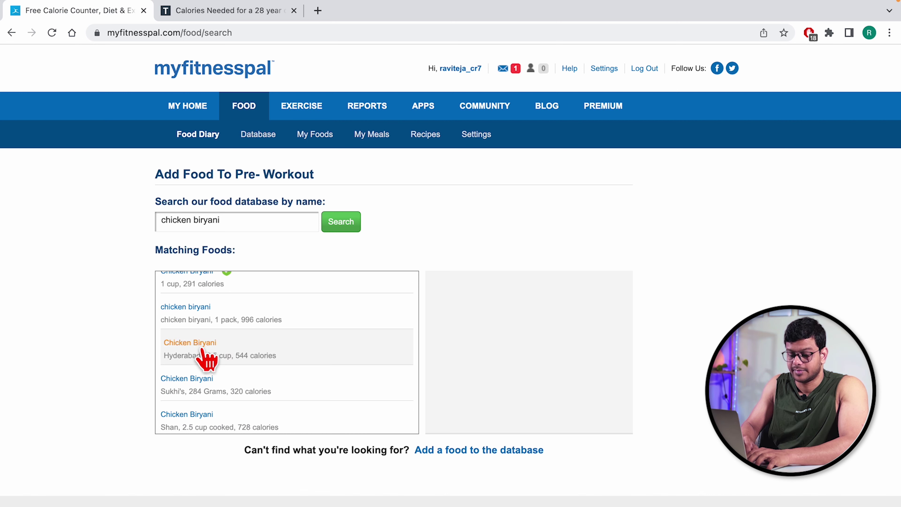
pyautogui.scroll(-2, 203, 358)
pyautogui.scroll(-1, 201, 359)
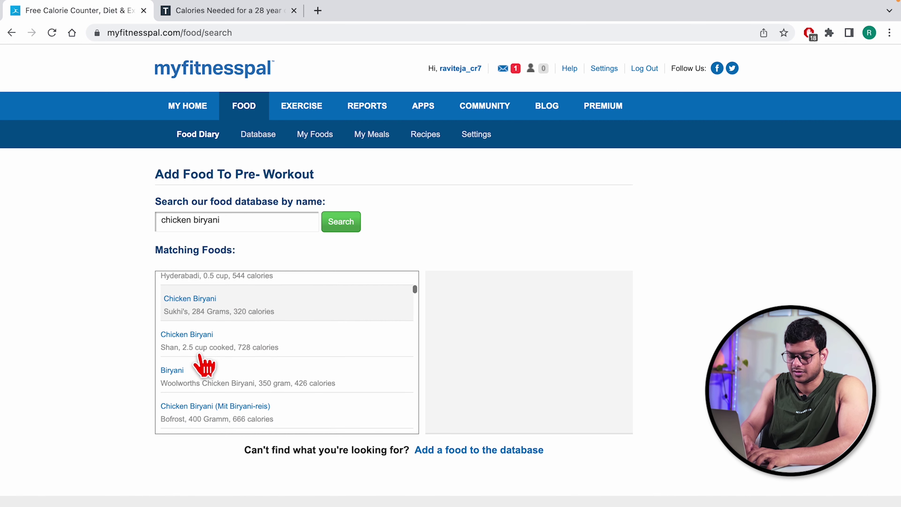
pyautogui.scroll(-1, 201, 341)
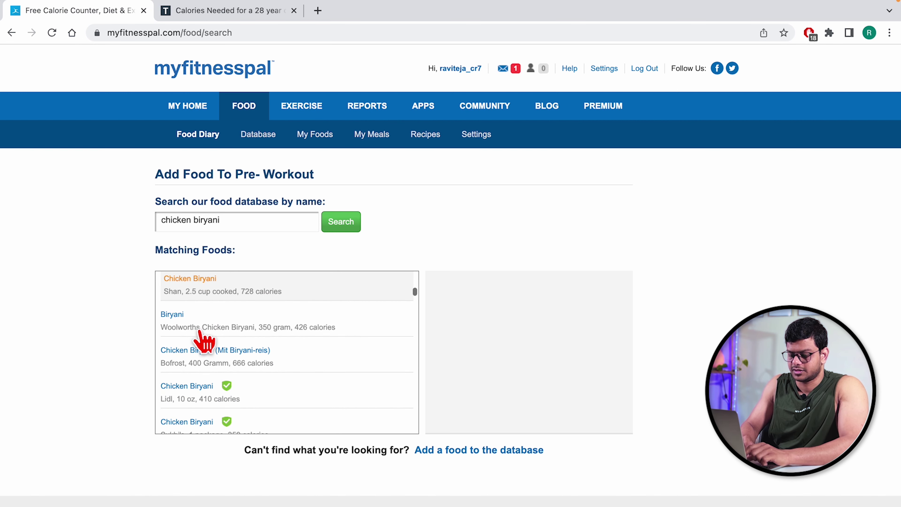
pyautogui.scroll(-3, 203, 339)
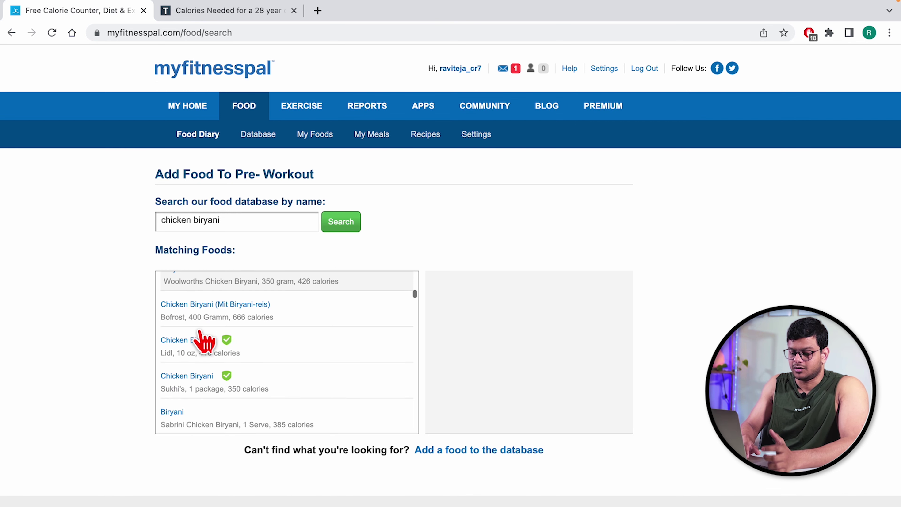
pyautogui.scroll(1, 203, 339)
pyautogui.scroll(3, 203, 341)
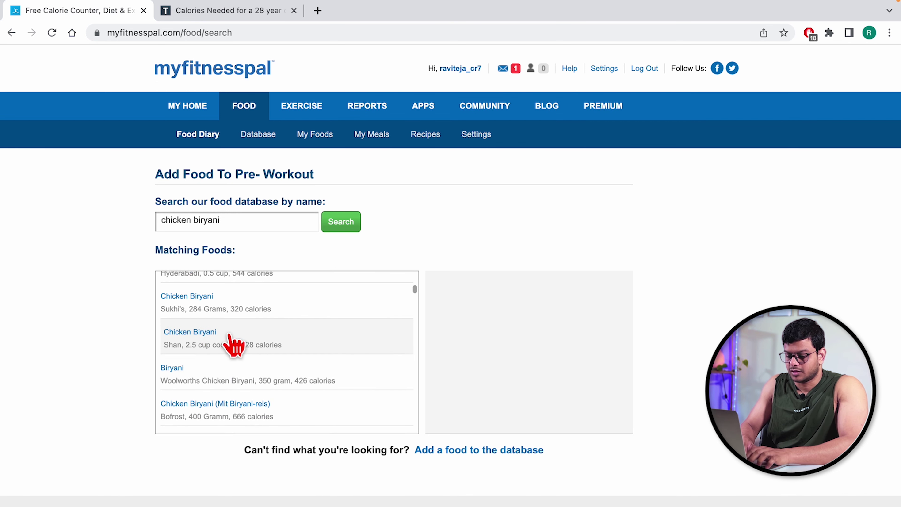
pyautogui.scroll(2, 202, 345)
pyautogui.click(200, 348)
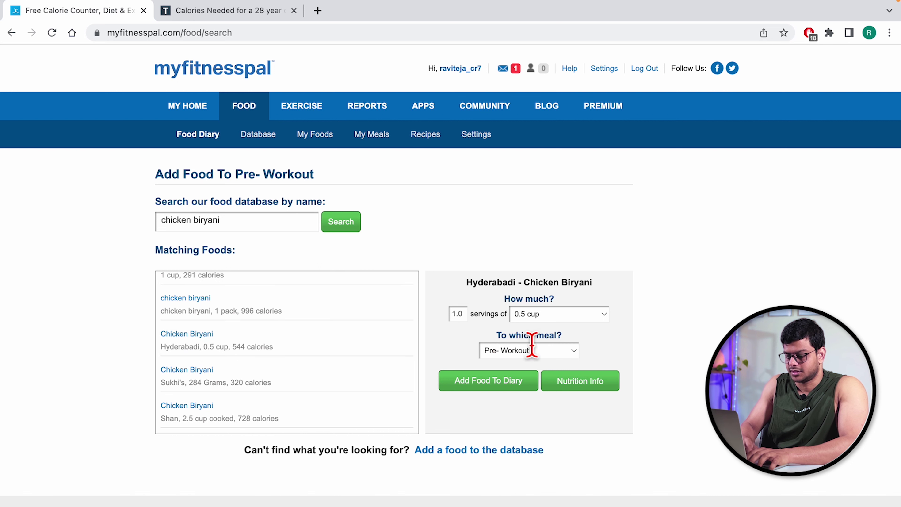
pyautogui.click(586, 320)
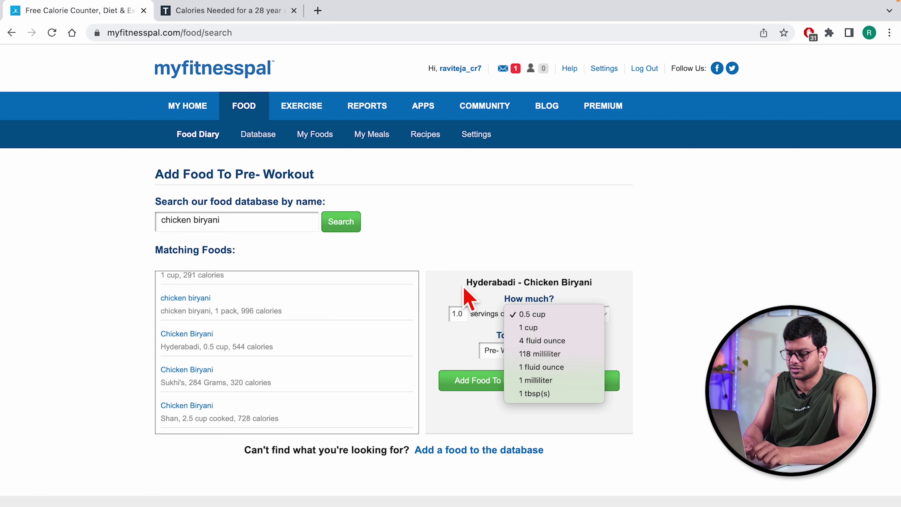
pyautogui.click(458, 297)
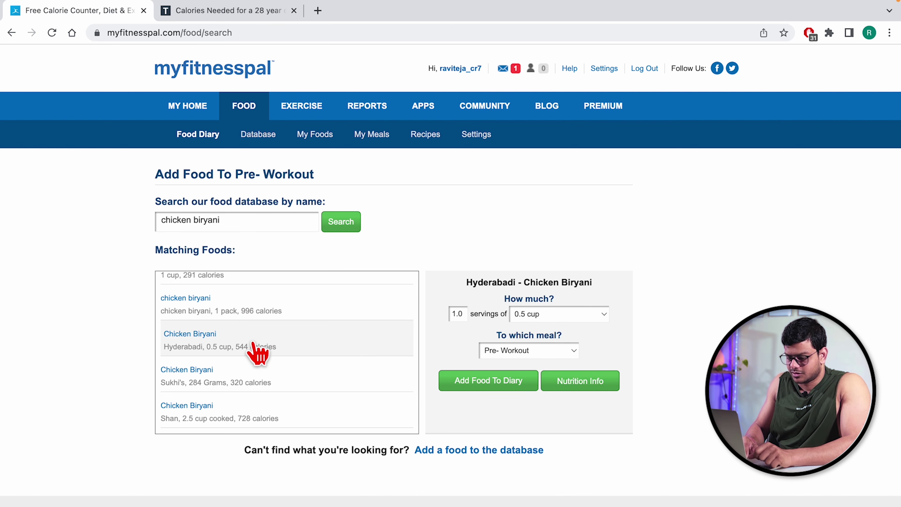
# Step: Select the Homemade Chicken Biryani sold by the plate among the matching foods, with 1 plate as its serving size
pyautogui.scroll(-3, 223, 367)
pyautogui.scroll(-2, 223, 367)
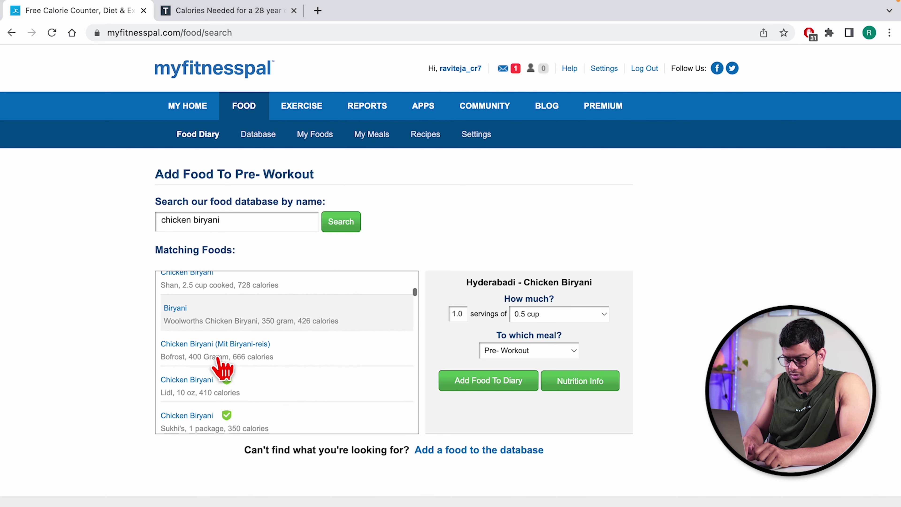
pyautogui.scroll(-2, 282, 373)
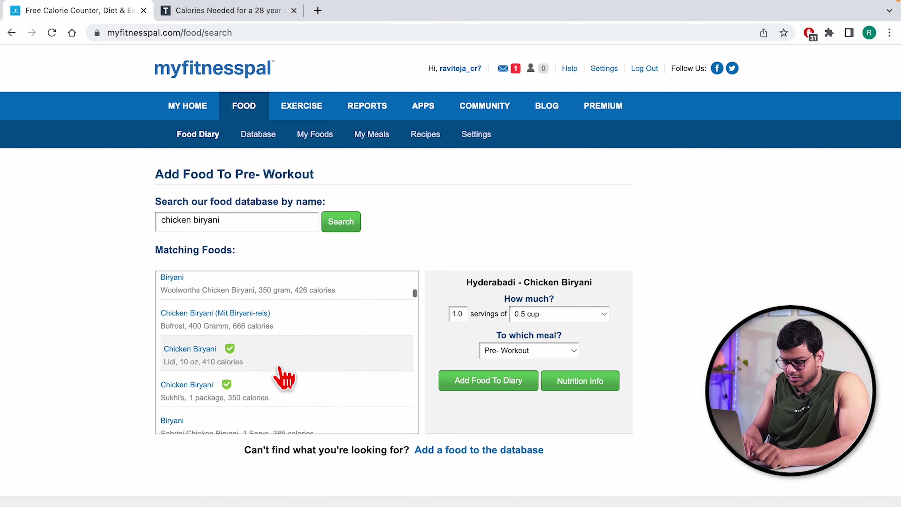
pyautogui.scroll(-5, 282, 373)
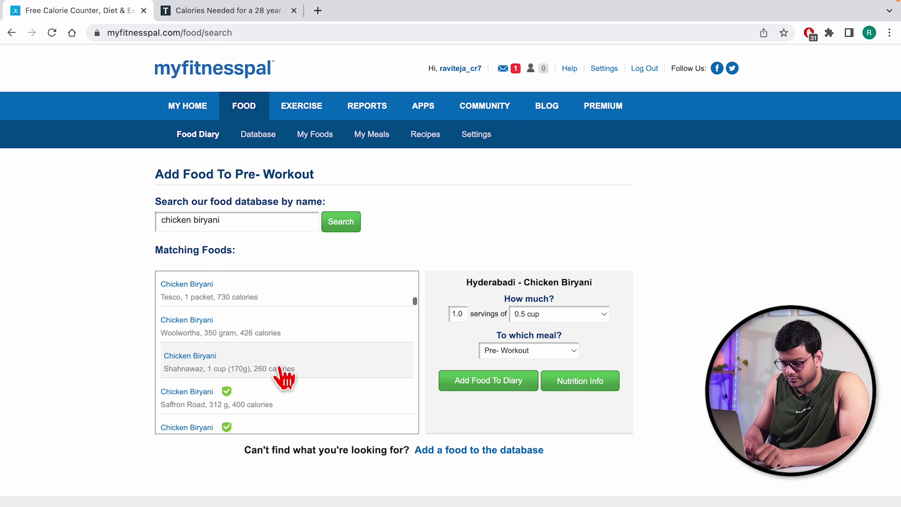
pyautogui.scroll(-1, 284, 378)
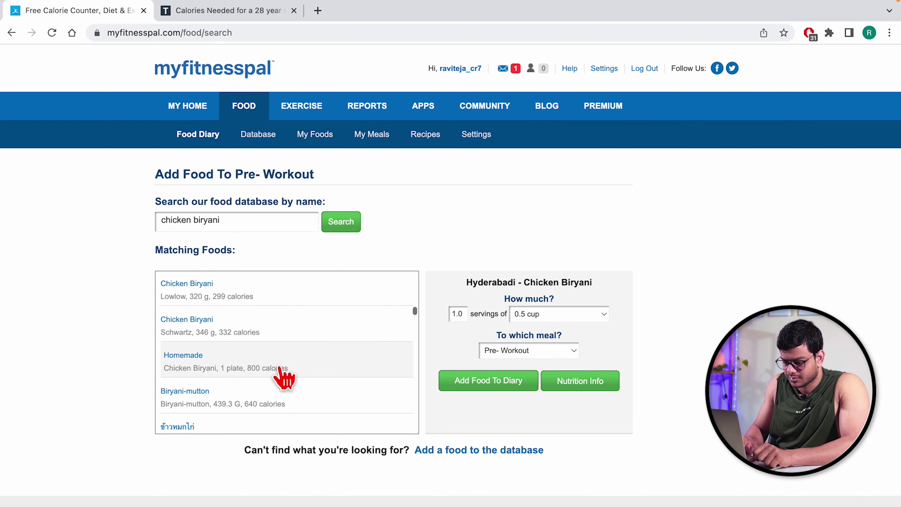
pyautogui.click(194, 355)
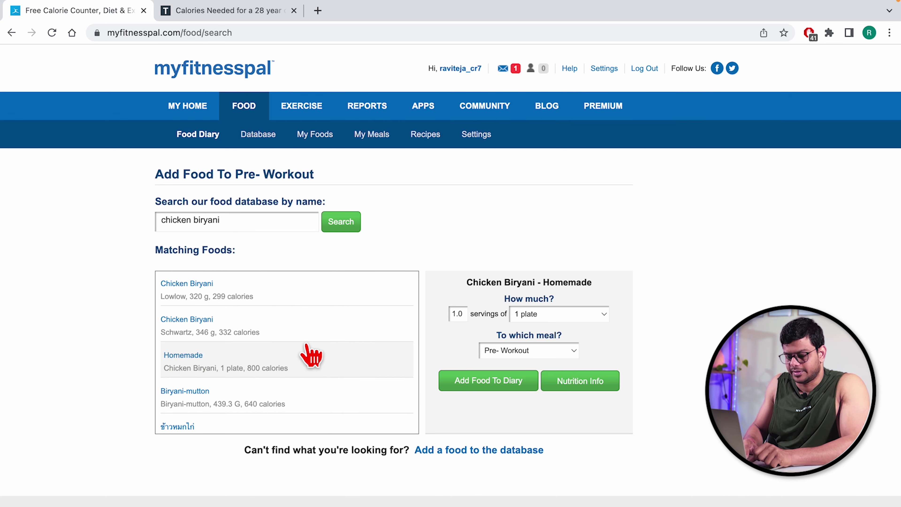
pyautogui.click(554, 318)
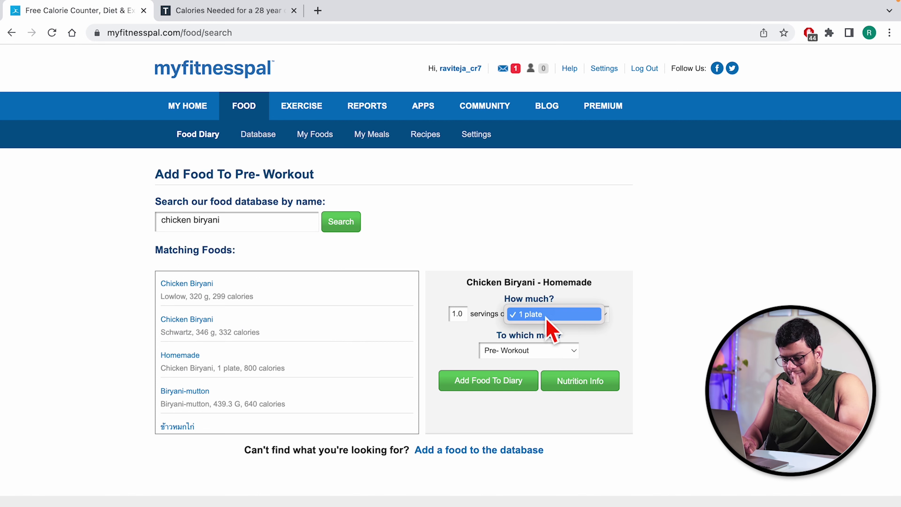
pyautogui.click(617, 308)
pyautogui.click(583, 313)
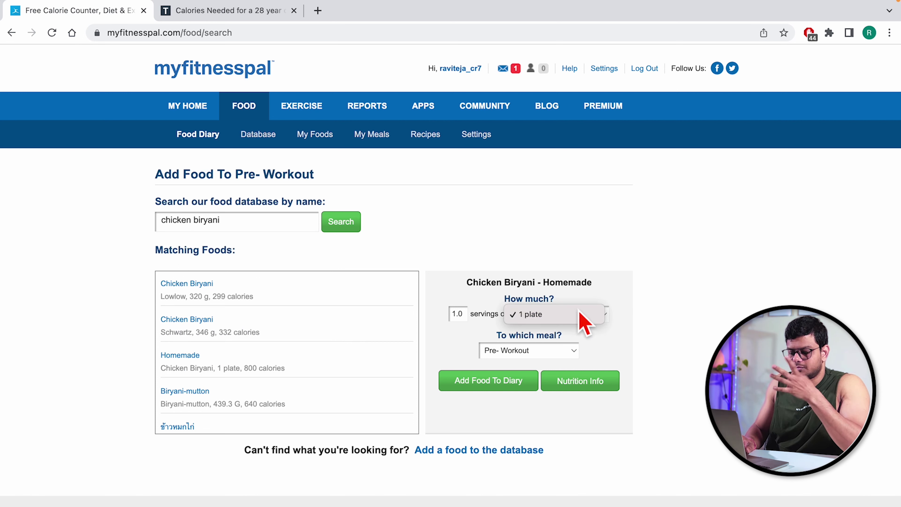
pyautogui.click(579, 314)
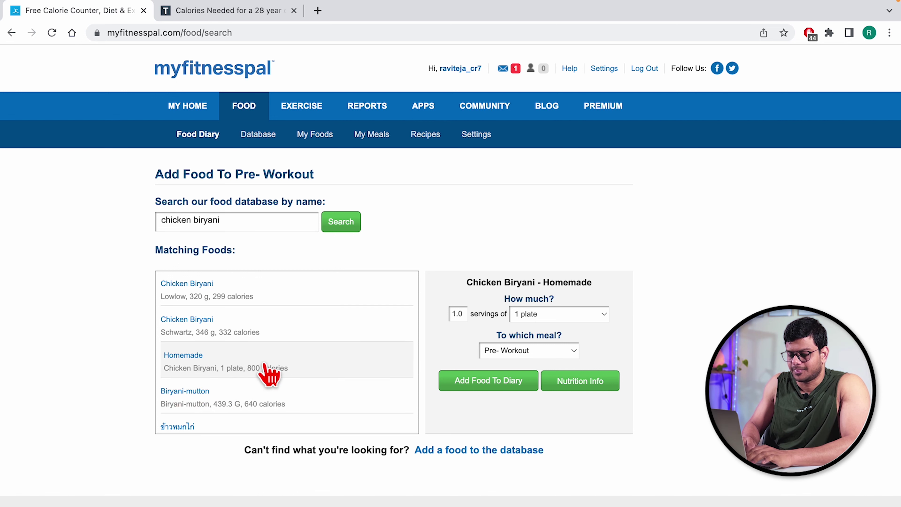
# Step: Add 1 plate of the Homemade Chicken Biryani to the Pre-Workout meal and check the day's remaining calories
pyautogui.scroll(-2, 316, 379)
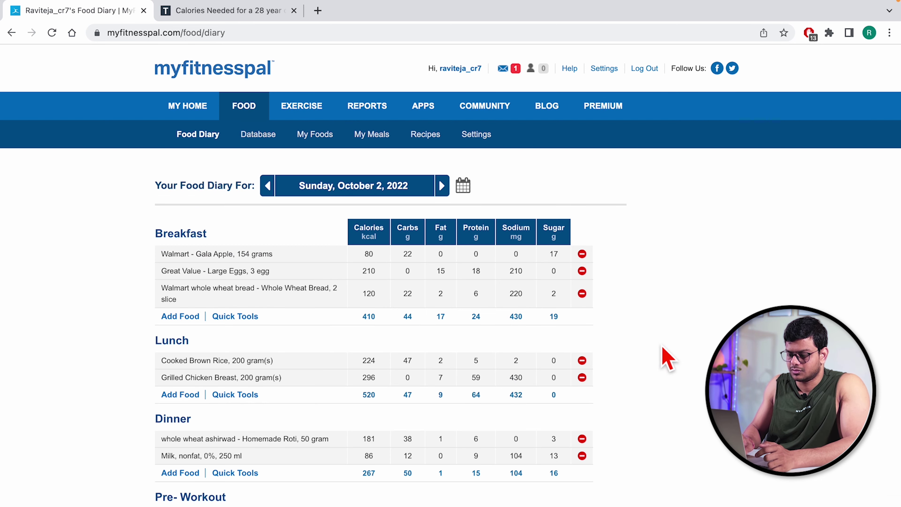
pyautogui.scroll(-5, 667, 363)
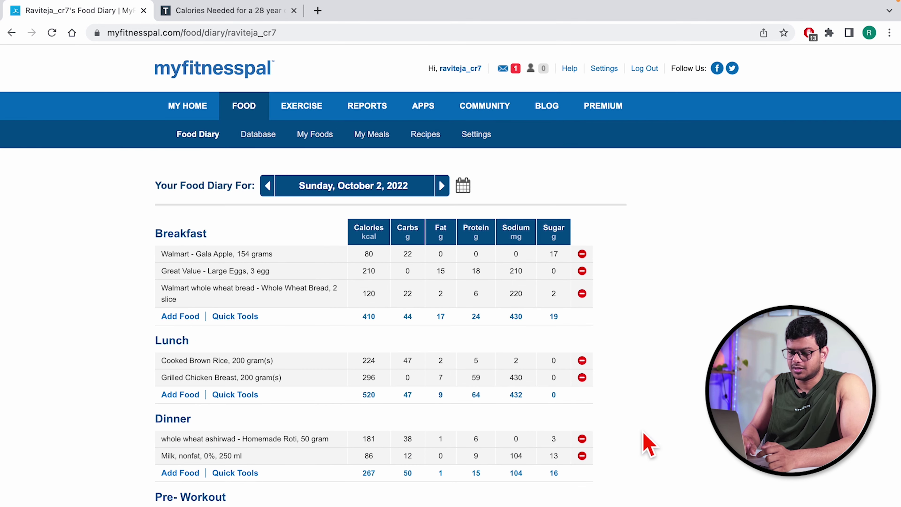
pyautogui.scroll(-10, 643, 439)
pyautogui.scroll(5, 648, 444)
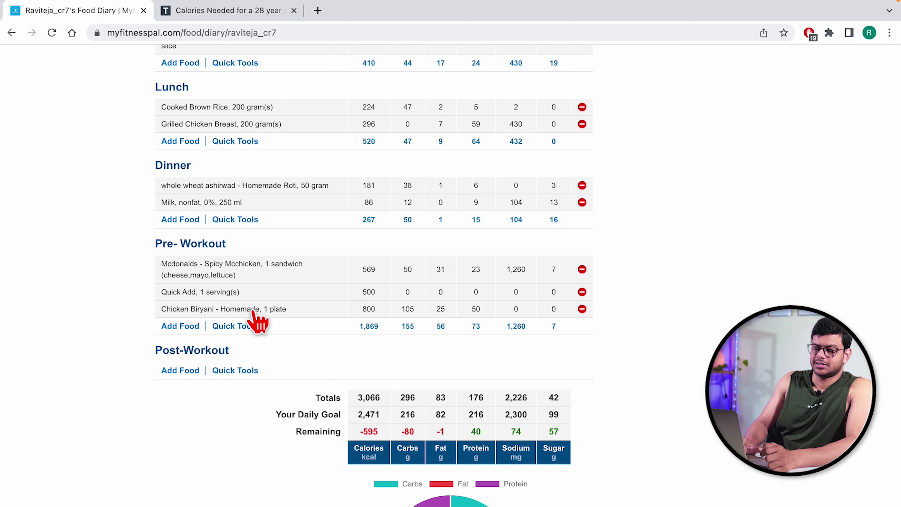
pyautogui.scroll(1, 276, 334)
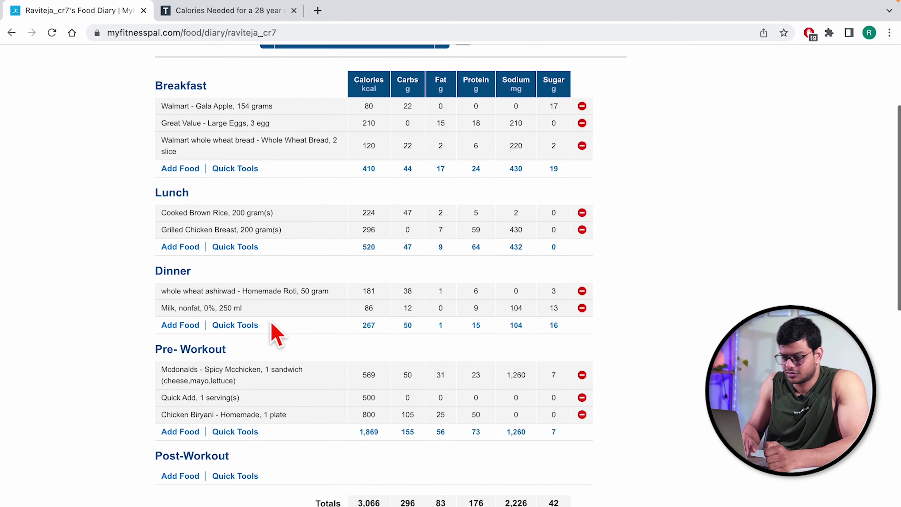
pyautogui.scroll(-3, 276, 334)
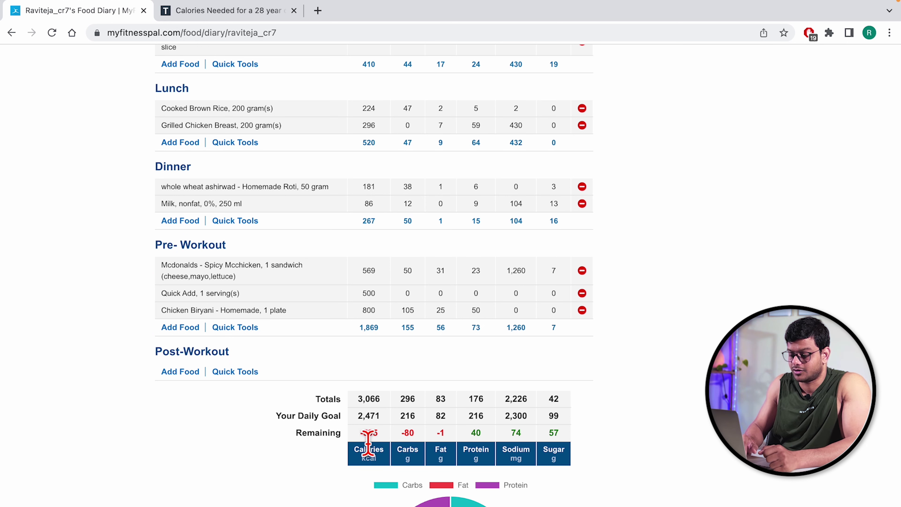
pyautogui.moveTo(360, 433); pyautogui.dragTo(378, 433)
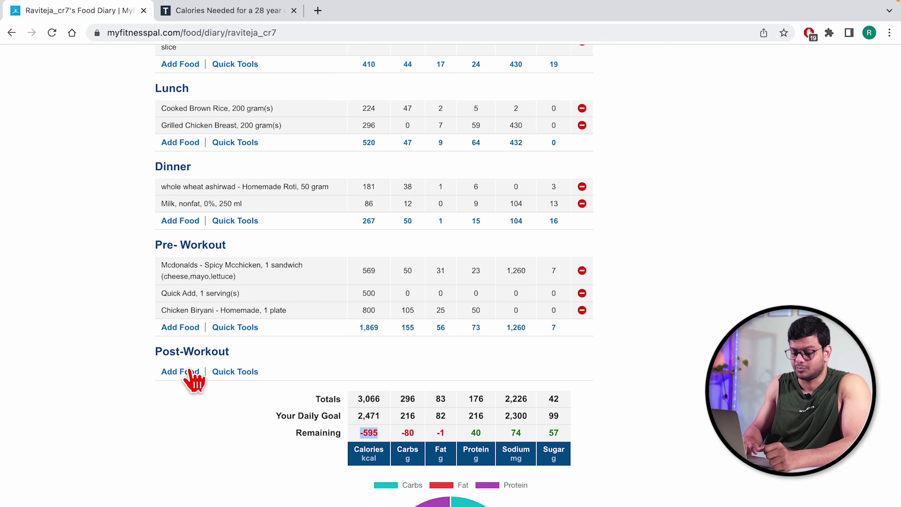
# Step: Go through the food entries and their serving amounts listed under Breakfast, Lunch and Dinner in the diary
pyautogui.scroll(3, 194, 380)
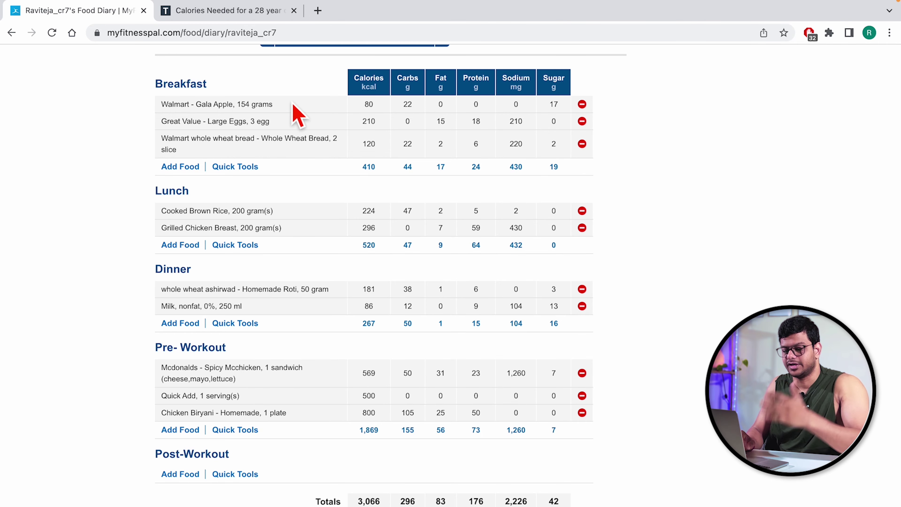
pyautogui.moveTo(292, 105); pyautogui.dragTo(161, 113)
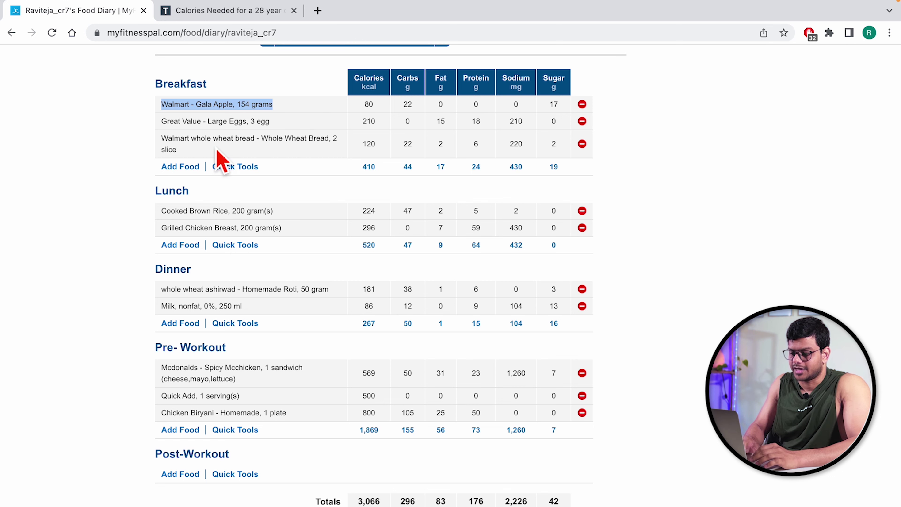
pyautogui.moveTo(211, 138); pyautogui.dragTo(168, 133)
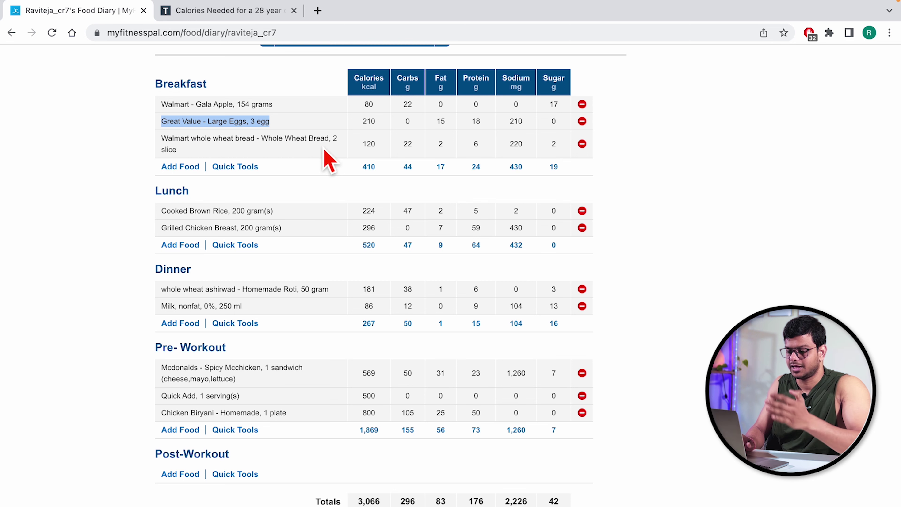
pyautogui.moveTo(290, 213); pyautogui.dragTo(173, 216)
pyautogui.moveTo(302, 233); pyautogui.dragTo(165, 231)
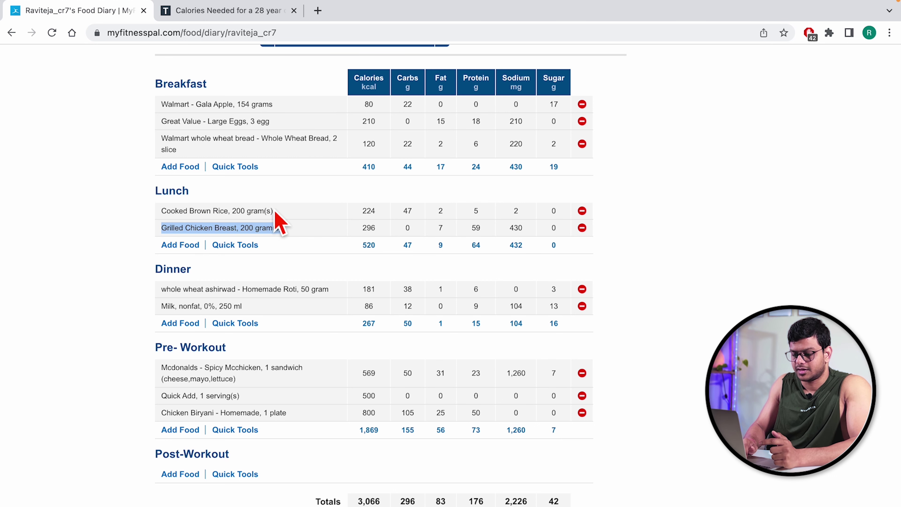
pyautogui.click(291, 214)
pyautogui.moveTo(292, 214); pyautogui.dragTo(163, 211)
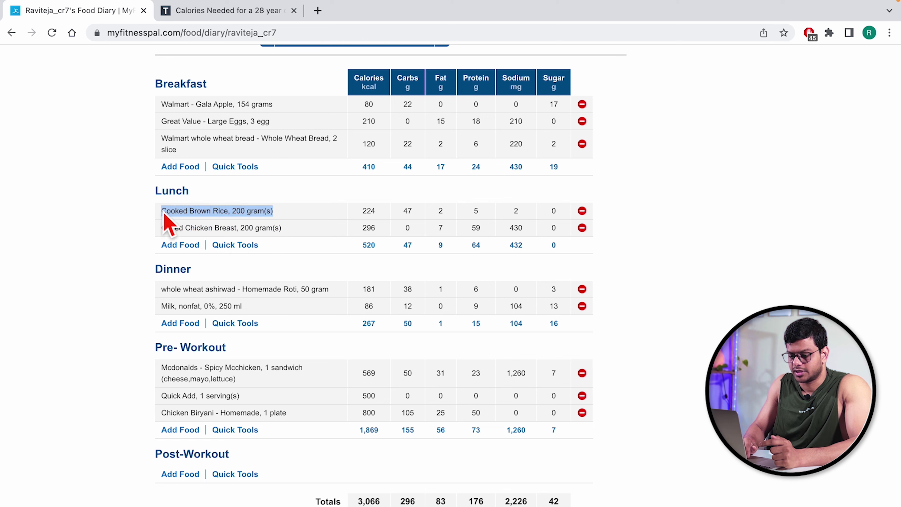
pyautogui.moveTo(282, 229); pyautogui.dragTo(156, 230)
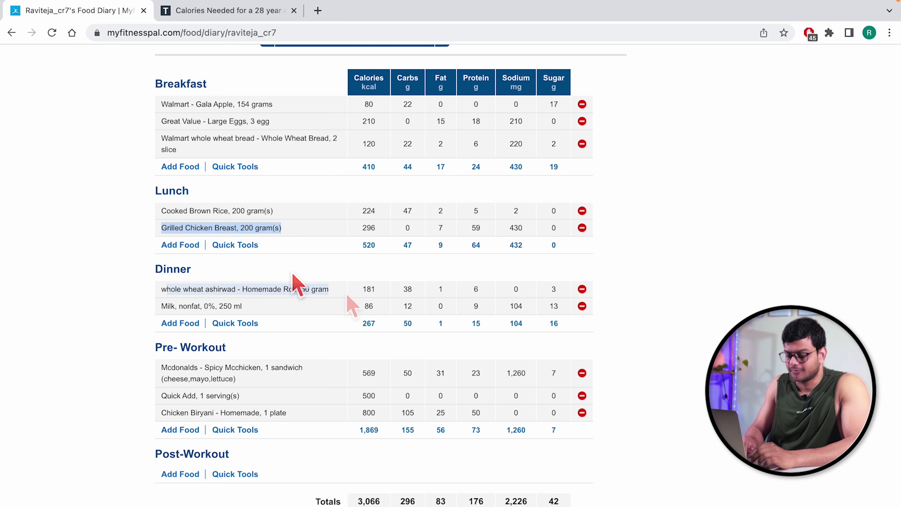
pyautogui.moveTo(332, 290); pyautogui.dragTo(163, 302)
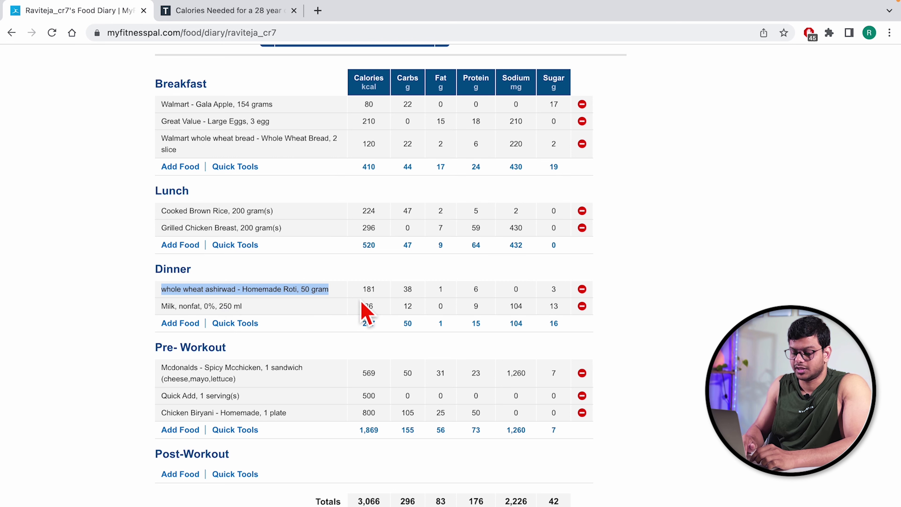
pyautogui.moveTo(312, 314); pyautogui.dragTo(156, 321)
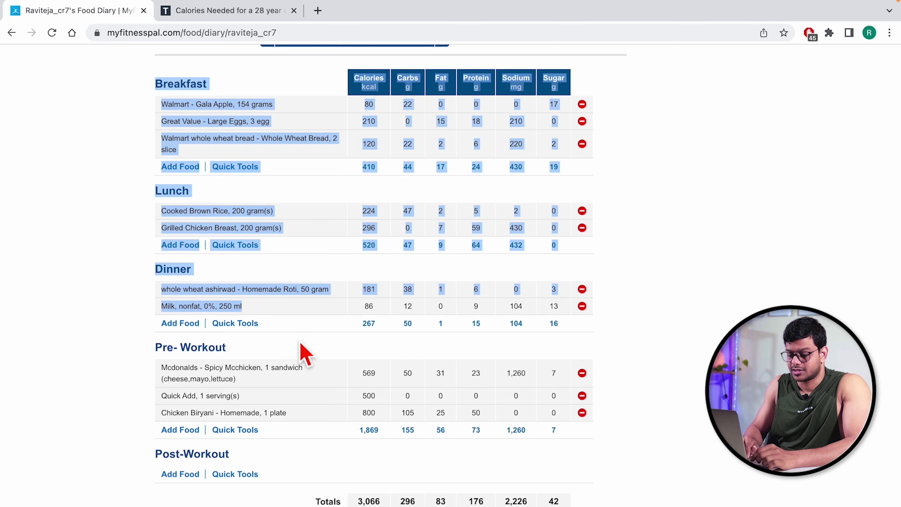
# Step: Go through the Pre-Workout entries: the Spicy Mcchicken, the Quick Add and the Homemade Chicken Biryani
pyautogui.click(333, 359)
pyautogui.moveTo(305, 376); pyautogui.dragTo(160, 369)
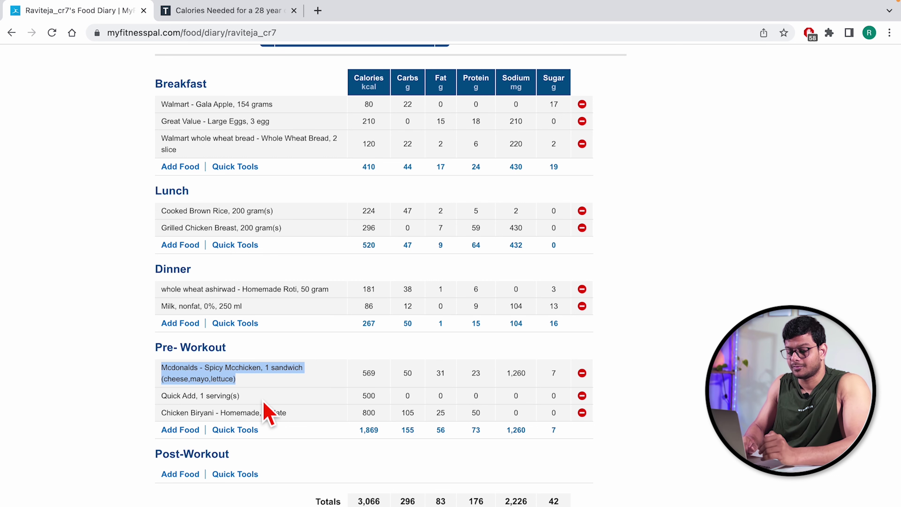
pyautogui.moveTo(259, 400); pyautogui.dragTo(164, 397)
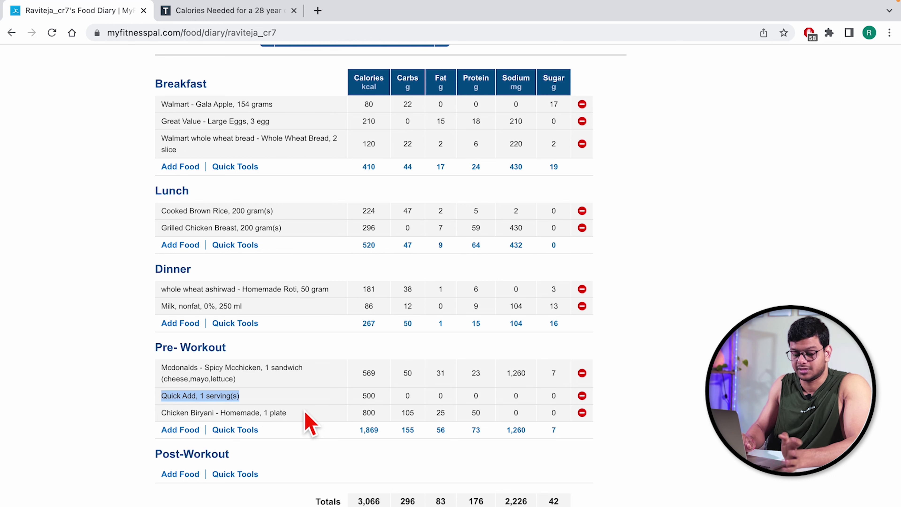
pyautogui.moveTo(305, 417); pyautogui.dragTo(163, 418)
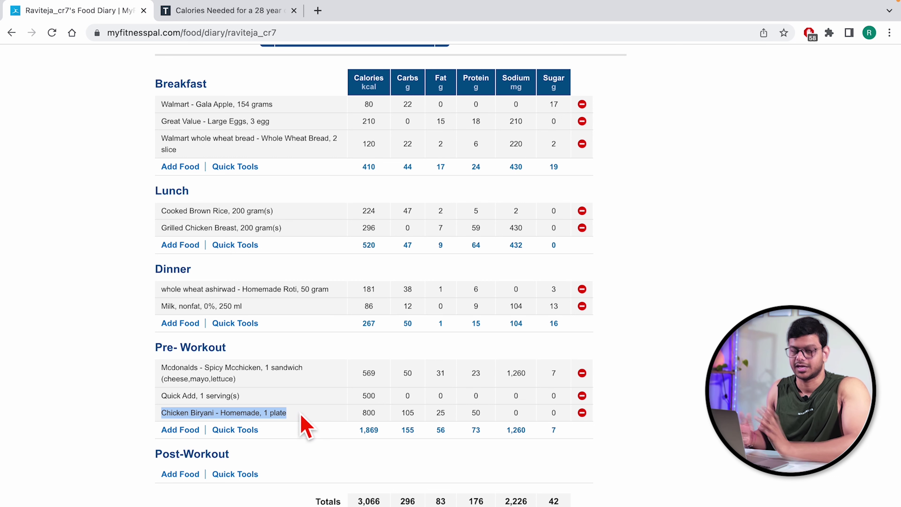
pyautogui.moveTo(301, 416); pyautogui.dragTo(169, 413)
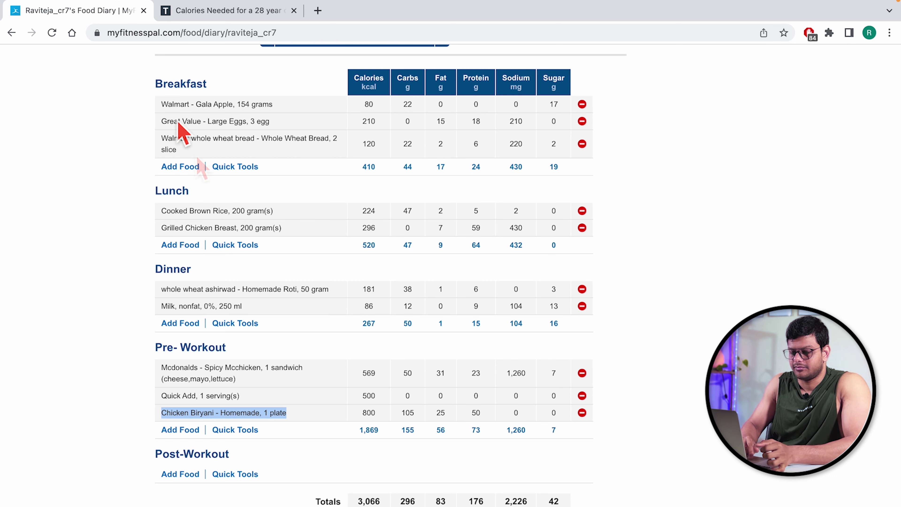
# Step: Remember the Breakfast items as a saved meal named MyBreakfast2471
pyautogui.moveTo(196, 156); pyautogui.dragTo(163, 93)
pyautogui.click(142, 120)
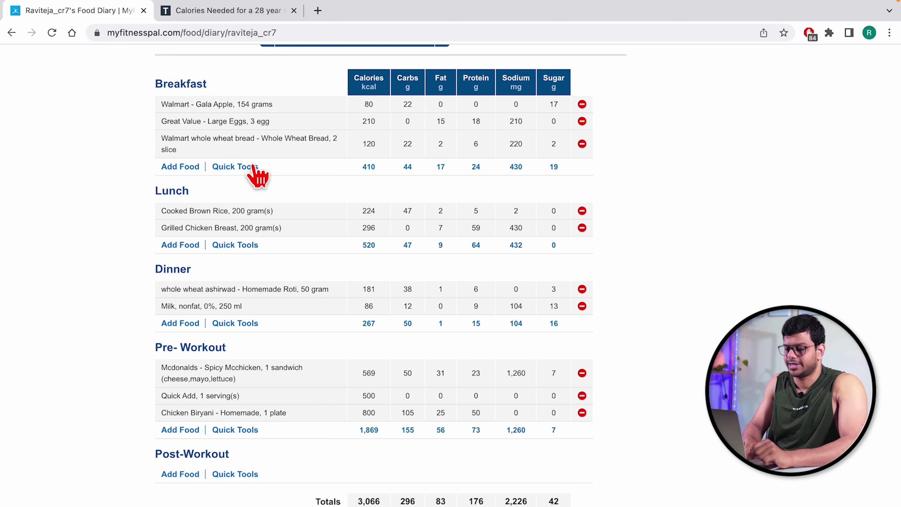
pyautogui.click(244, 166)
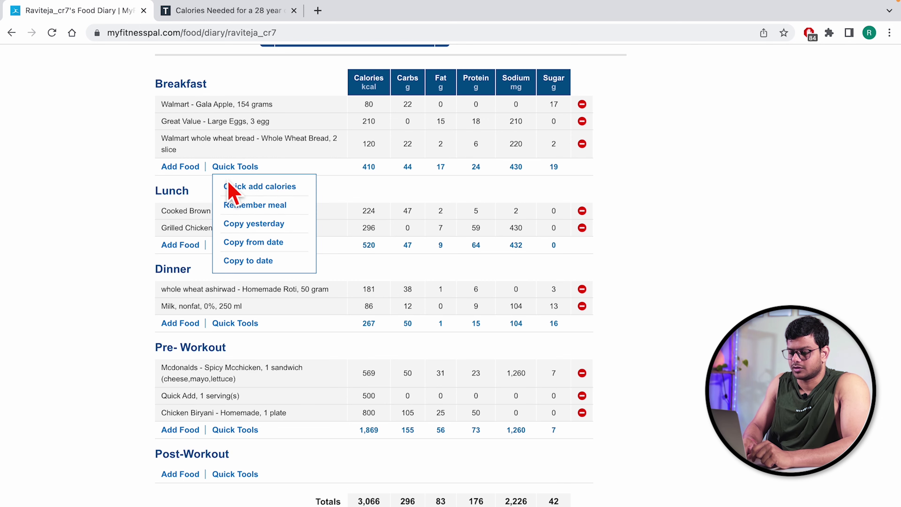
pyautogui.click(263, 205)
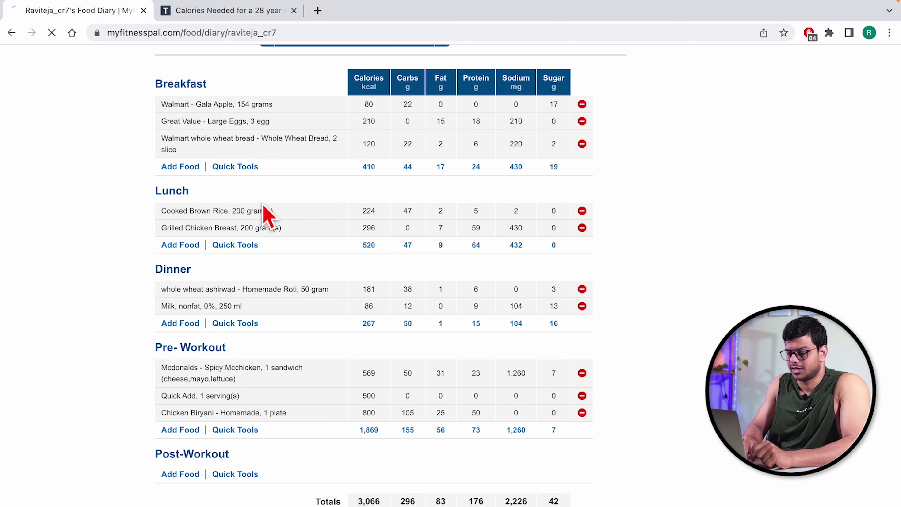
pyautogui.click(257, 227)
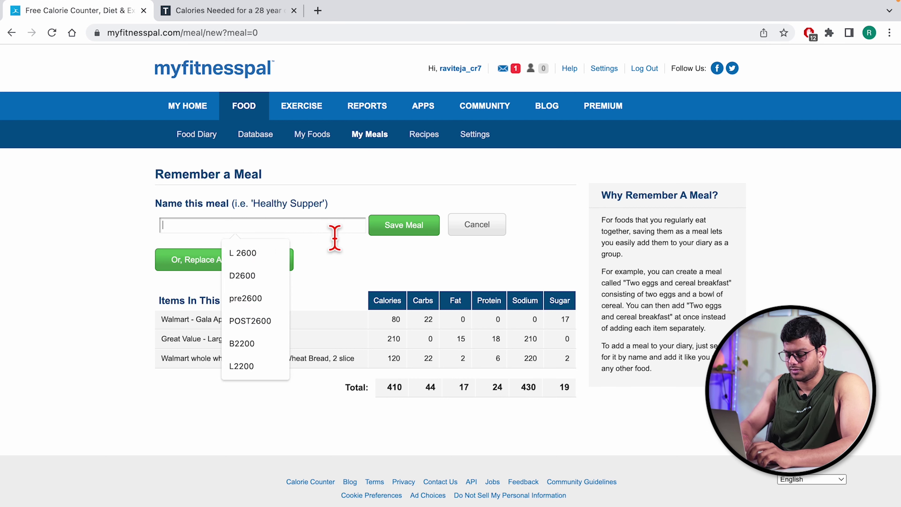
pyautogui.write('MyBreakfast')
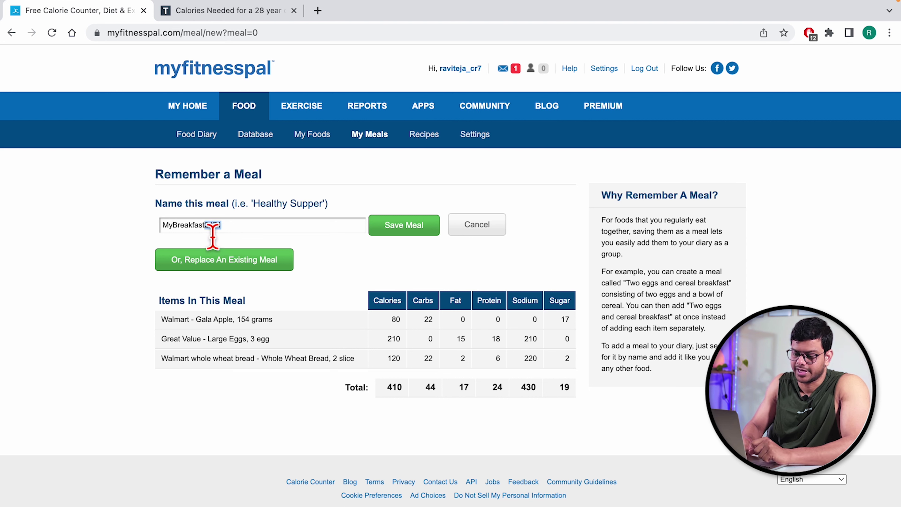
pyautogui.moveTo(207, 237); pyautogui.dragTo(281, 238)
pyautogui.moveTo(200, 225); pyautogui.dragTo(162, 226)
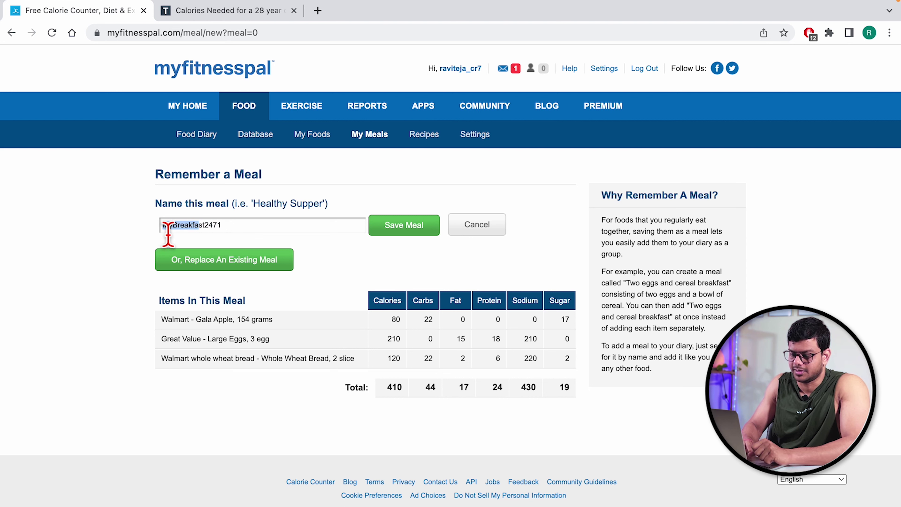
pyautogui.click(395, 225)
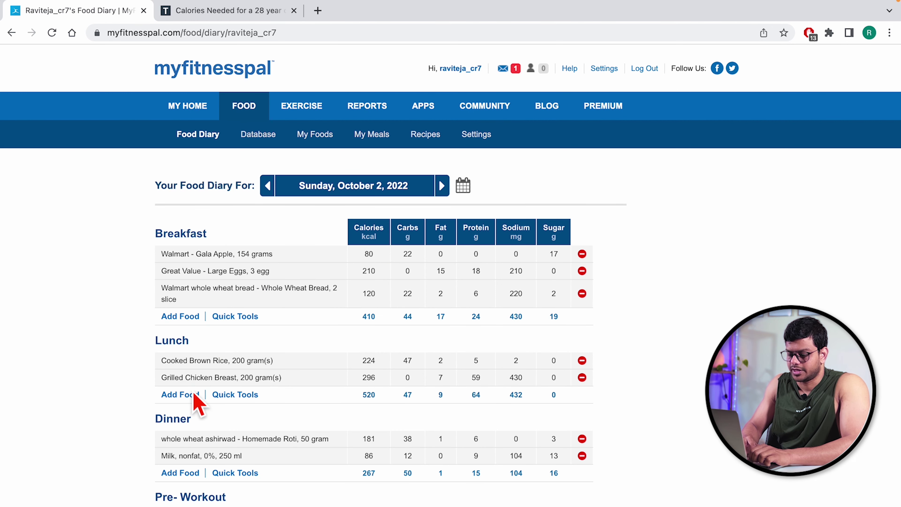
# Step: Look over the quick tools offered for Lunch, and open the food diary for Monday, October 3, 2022
pyautogui.click(231, 395)
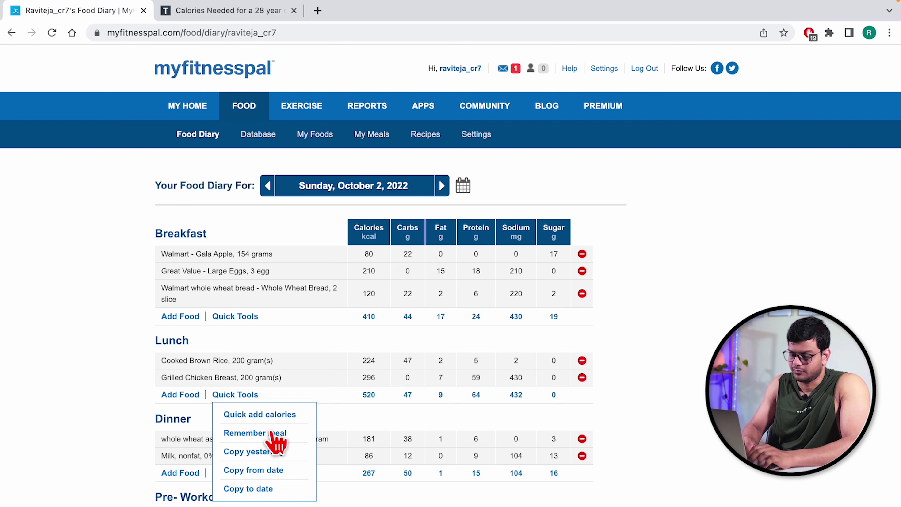
pyautogui.click(336, 426)
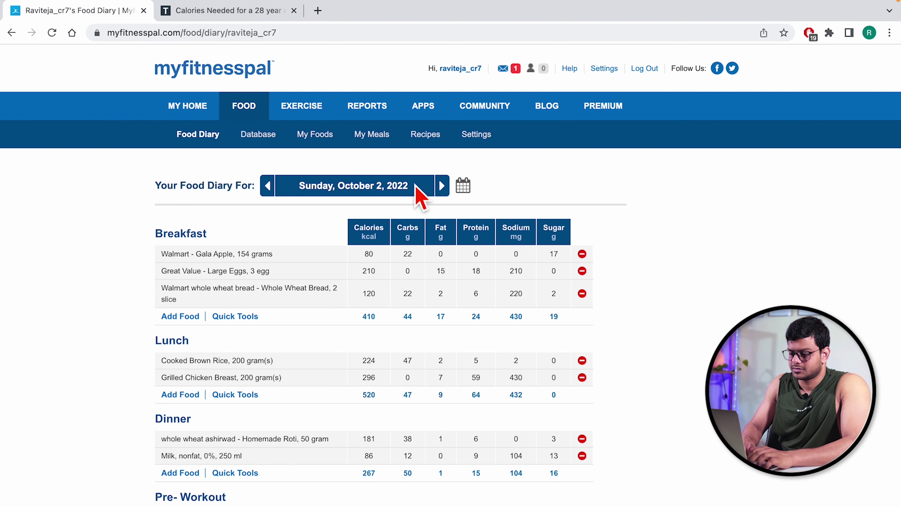
pyautogui.scroll(-2, 292, 352)
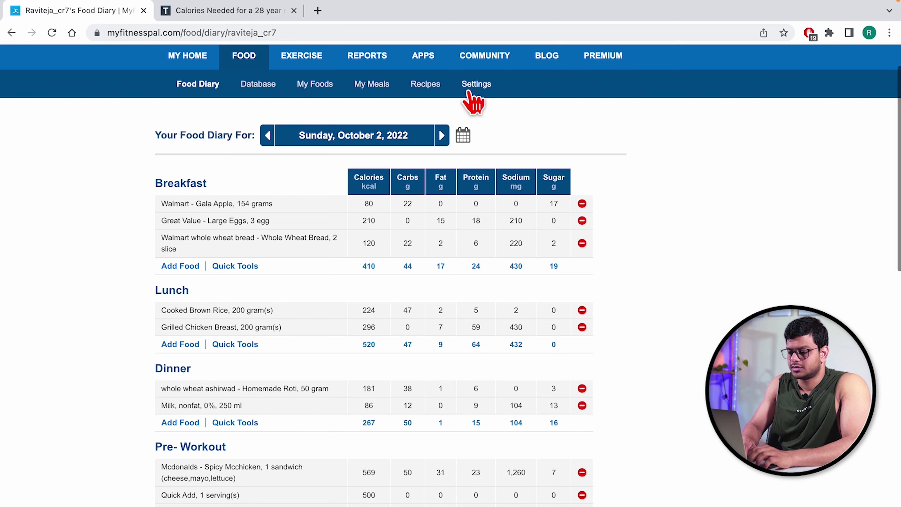
pyautogui.click(441, 139)
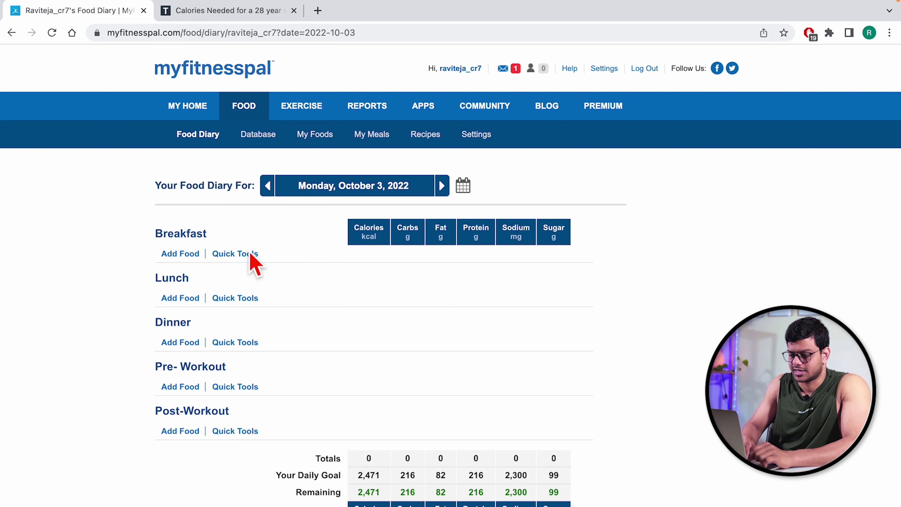
# Step: Try to copy the October 3 Breakfast to today's Breakfast meal
pyautogui.click(235, 253)
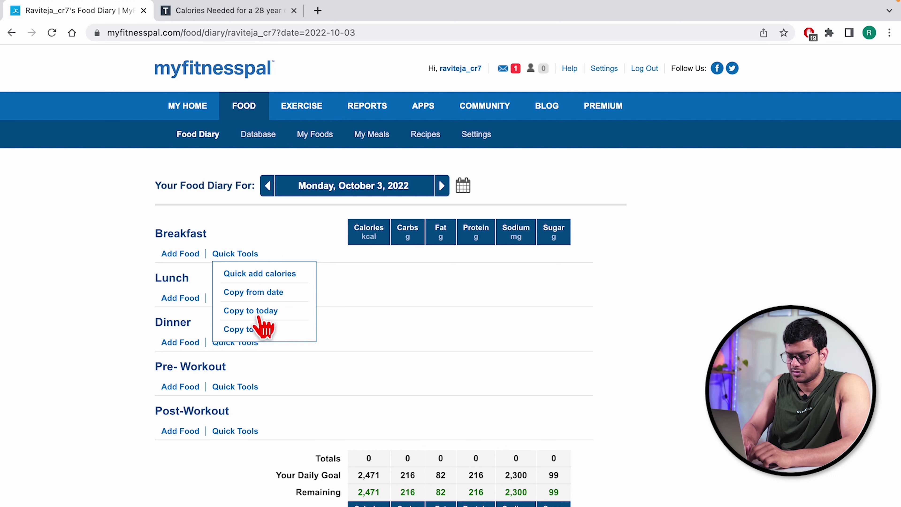
pyautogui.click(272, 311)
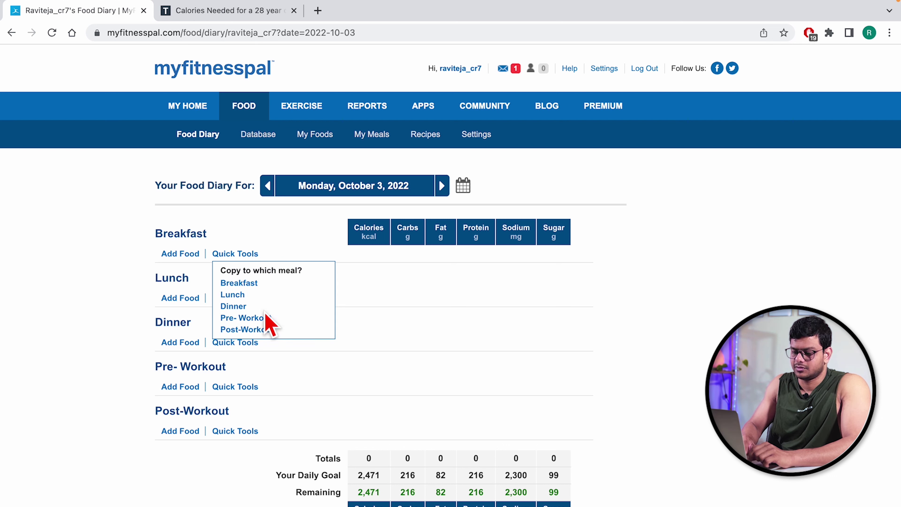
pyautogui.click(257, 284)
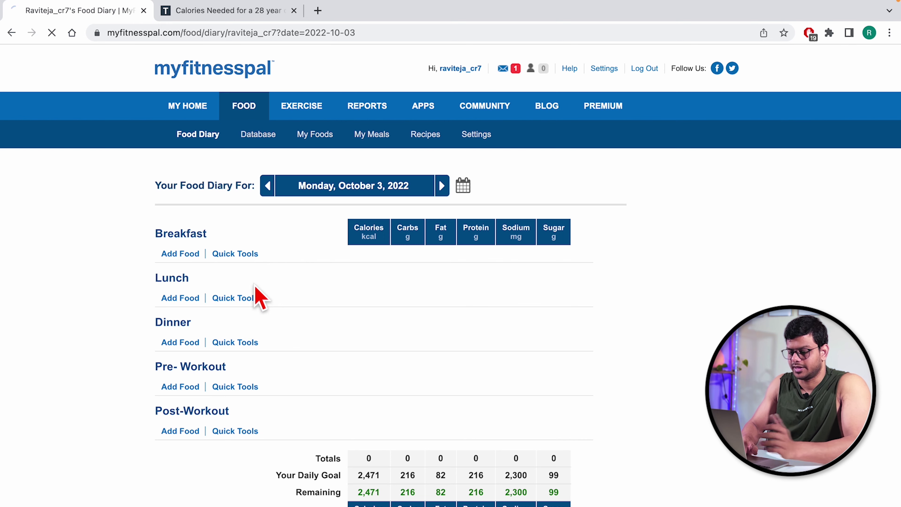
# Step: Check the meals in the Sunday, October 2 diary and return to the diary for Monday, October 3, 2022
pyautogui.scroll(-5, 278, 304)
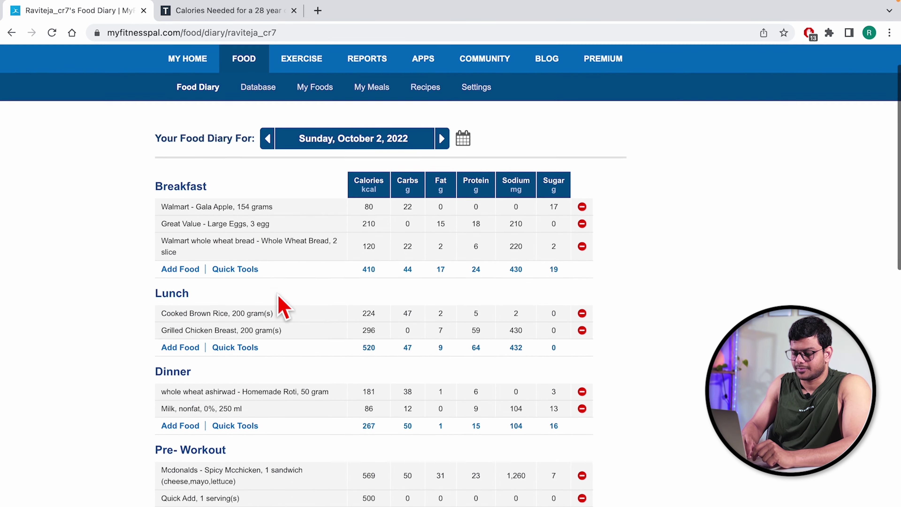
pyautogui.scroll(-2, 278, 304)
pyautogui.scroll(6, 276, 302)
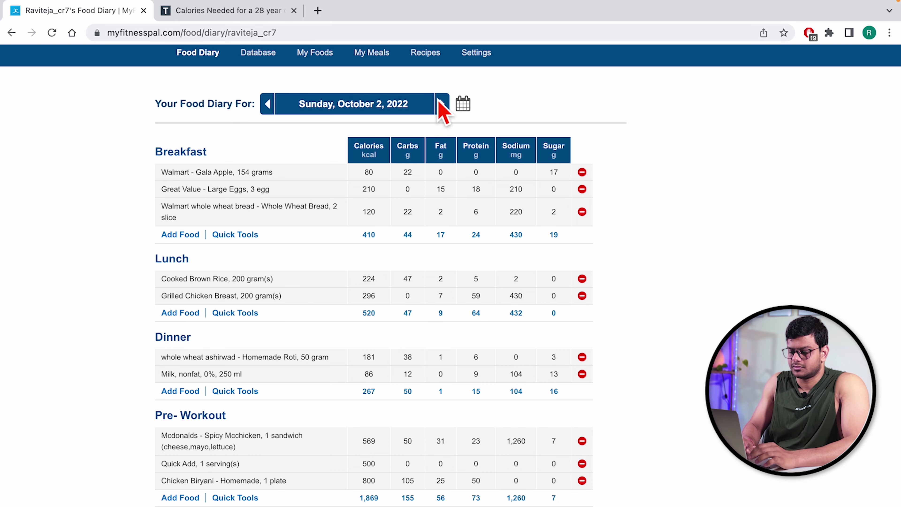
pyautogui.click(441, 103)
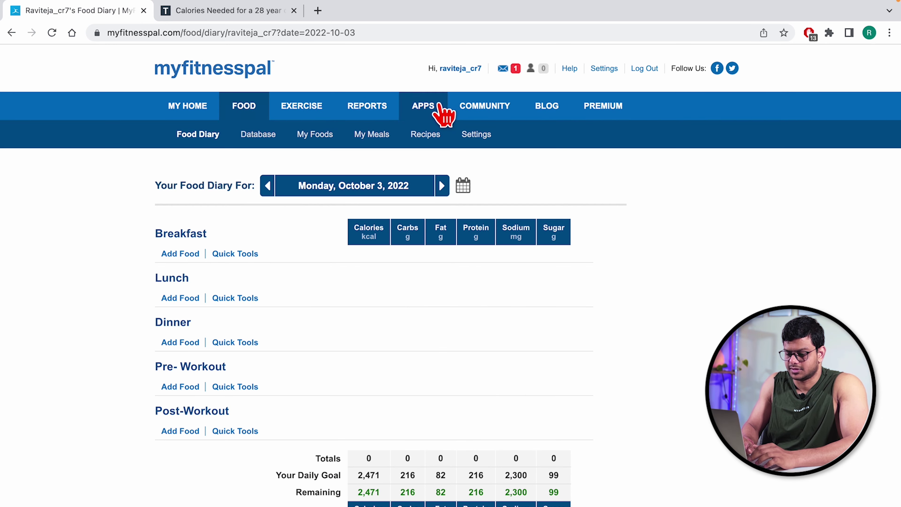
# Step: Copy the Breakfast logged on Sunday, October 2 into Breakfast for Monday, October 3, 2022
pyautogui.click(230, 254)
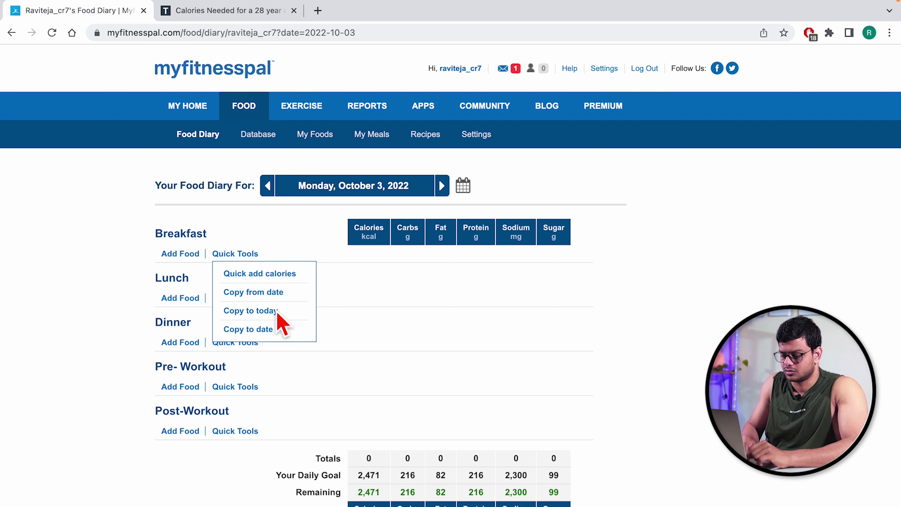
pyautogui.click(266, 292)
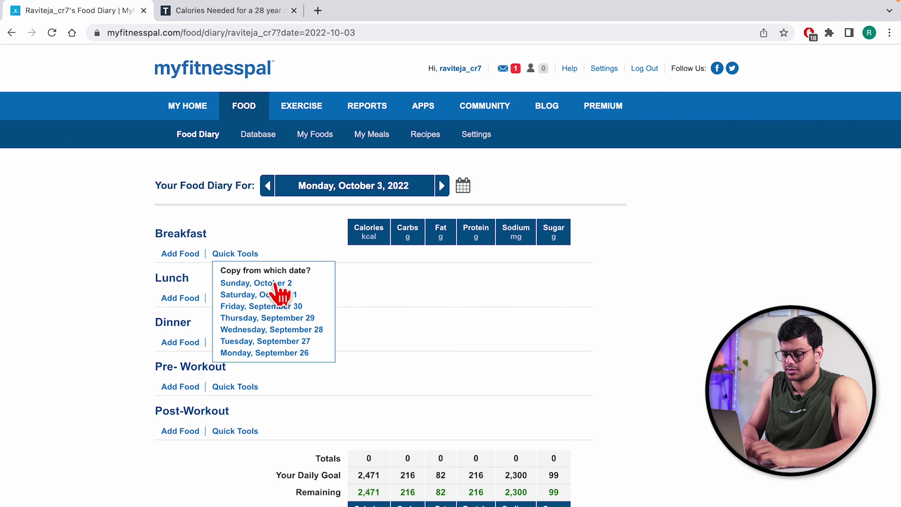
pyautogui.click(276, 283)
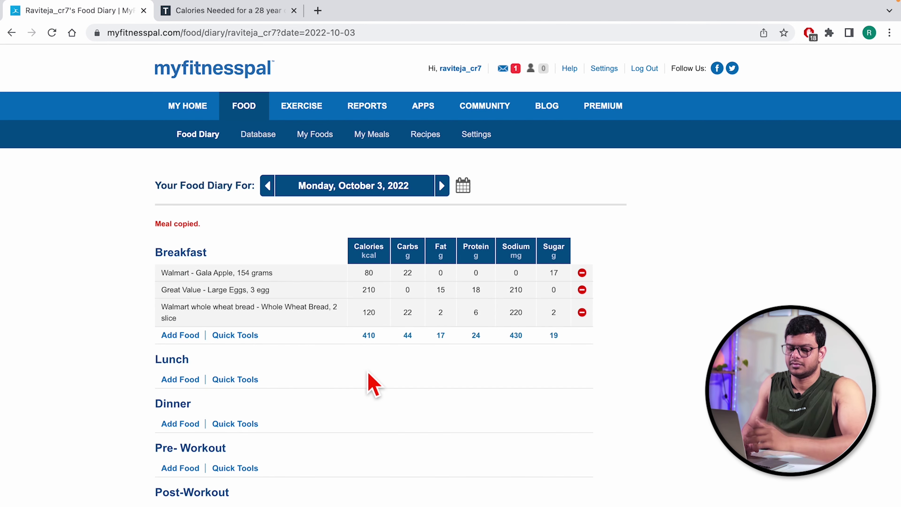
pyautogui.scroll(-2, 307, 373)
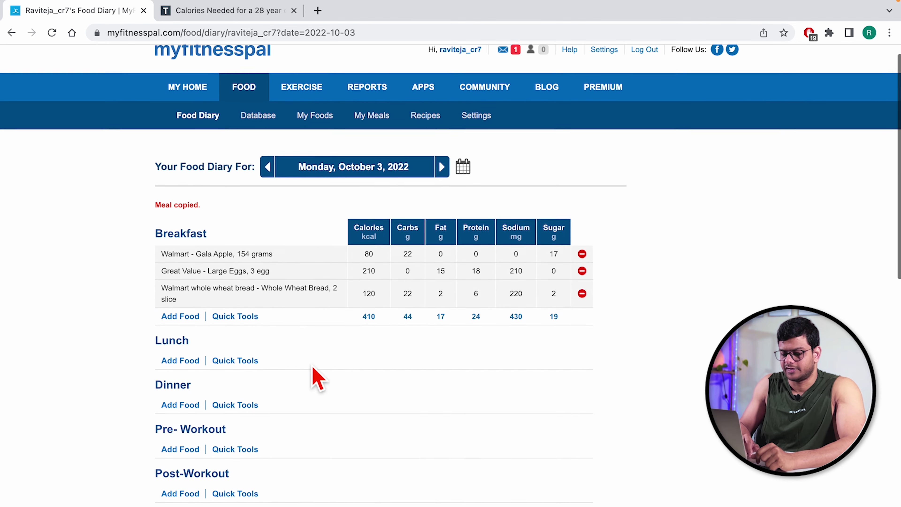
pyautogui.click(234, 327)
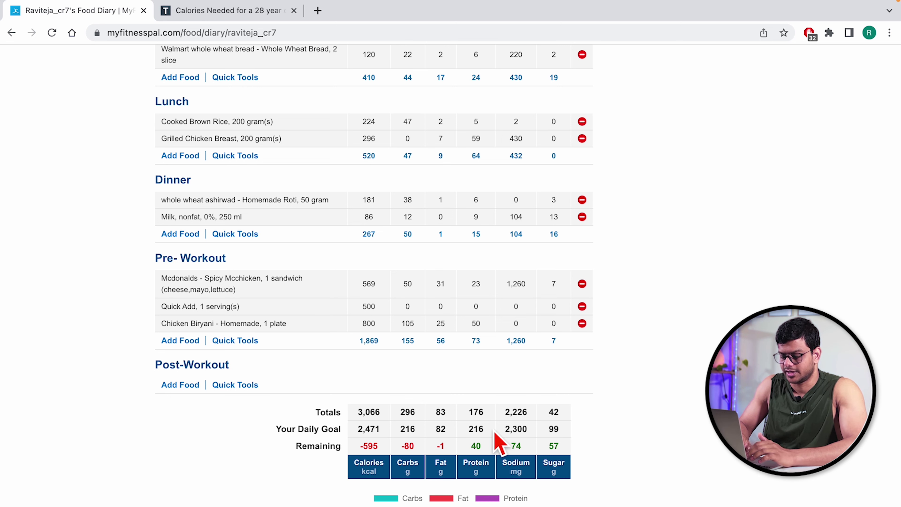
# Step: Compare the Sunday, October 2 totals with the daily goal, examining the remaining calories, carbs and fat
pyautogui.moveTo(499, 444); pyautogui.dragTo(408, 440)
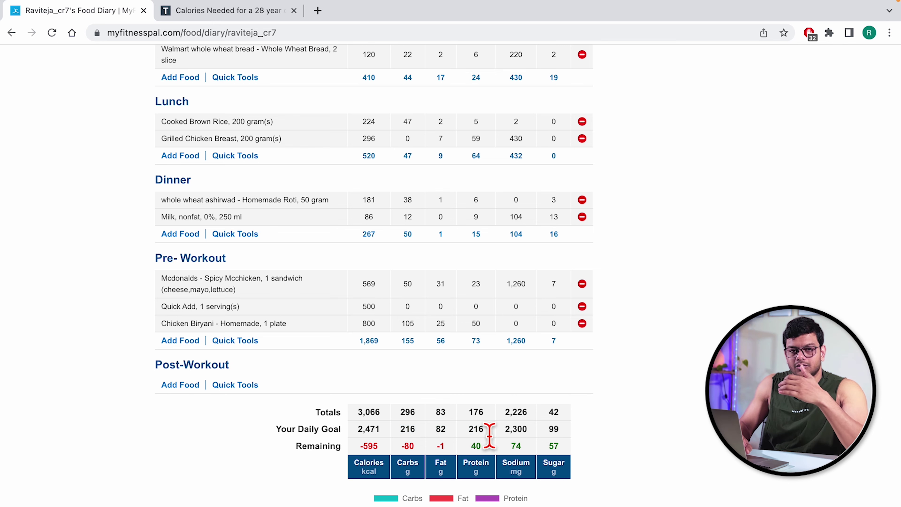
pyautogui.moveTo(490, 436); pyautogui.dragTo(372, 412)
pyautogui.click(465, 428)
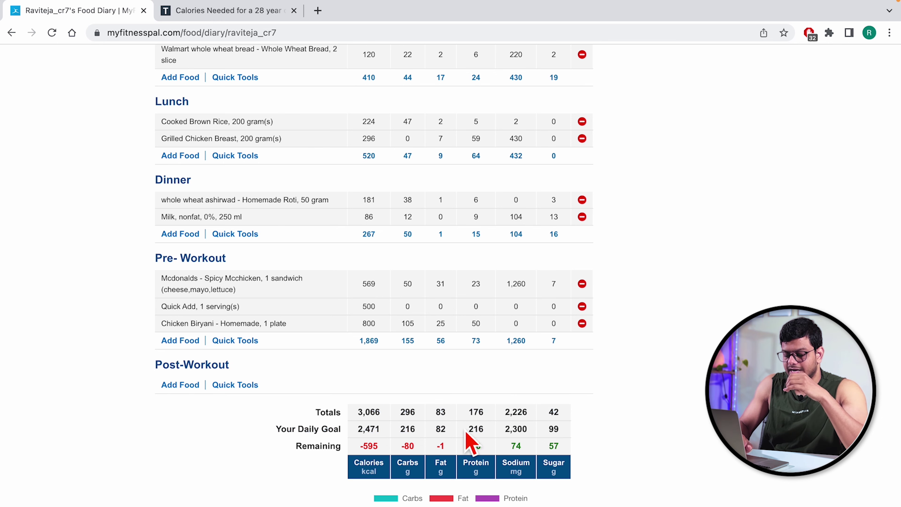
pyautogui.scroll(-1, 465, 430)
pyautogui.scroll(-2, 467, 440)
pyautogui.scroll(6, 362, 305)
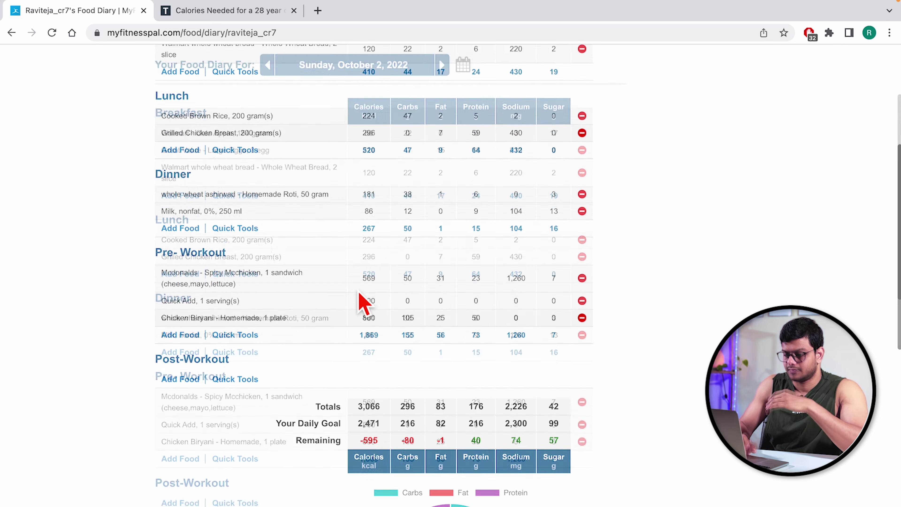
pyautogui.scroll(-5, 362, 300)
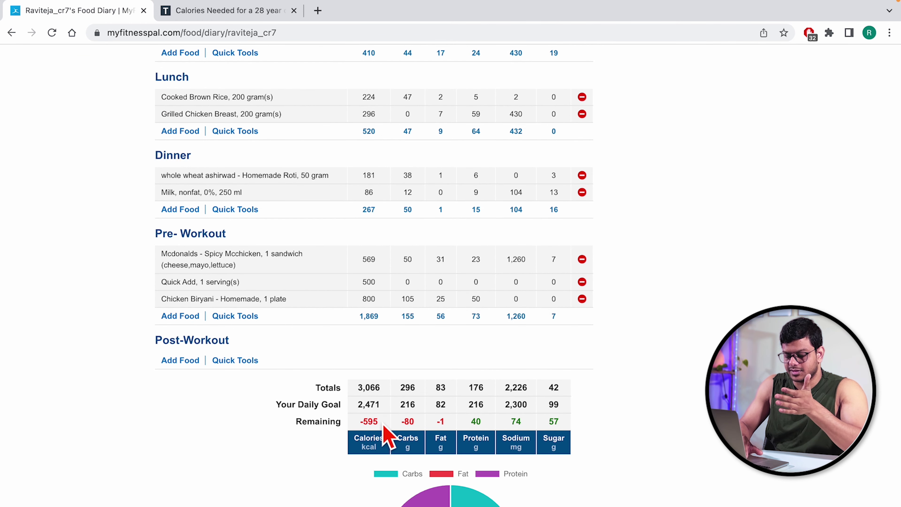
pyautogui.moveTo(379, 421); pyautogui.dragTo(363, 427)
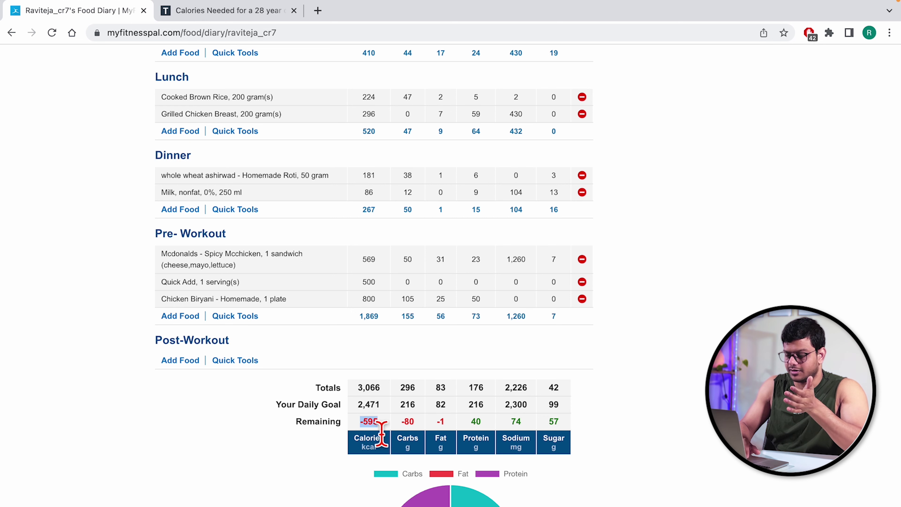
pyautogui.moveTo(416, 422); pyautogui.dragTo(404, 426)
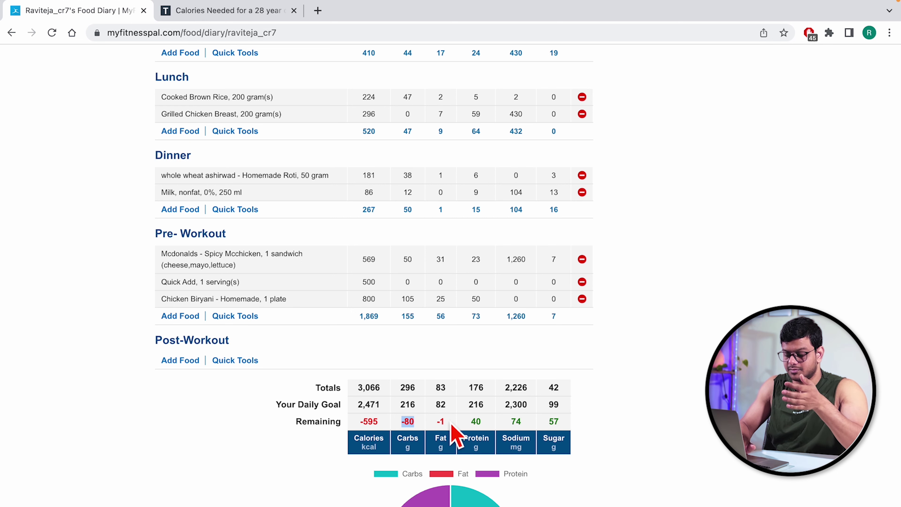
pyautogui.moveTo(448, 423); pyautogui.dragTo(440, 425)
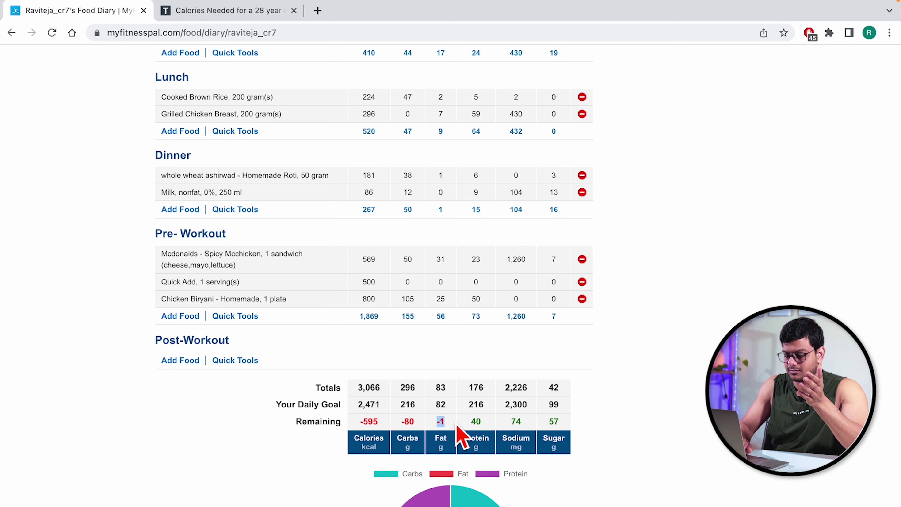
# Step: Check the nutrients of the Pre-Workout foods and the Breakfast eggs against the October 2 daily totals
pyautogui.scroll(3, 458, 431)
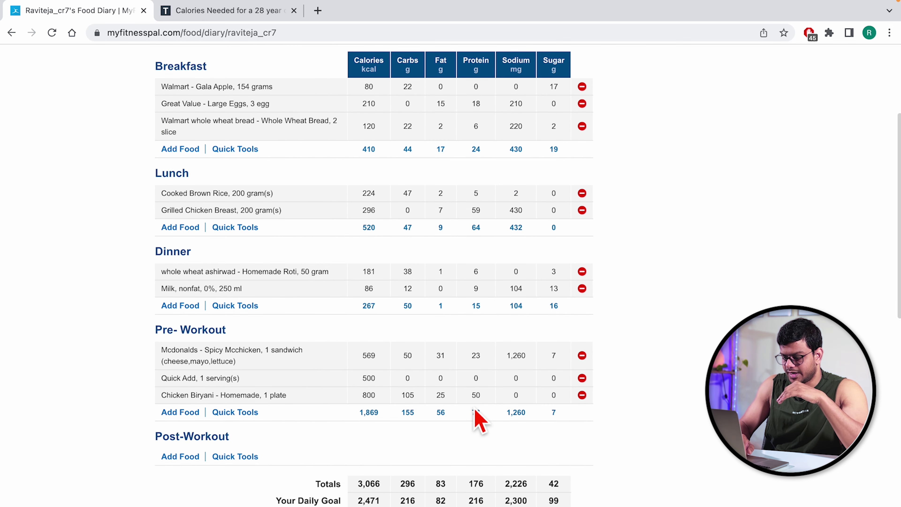
pyautogui.moveTo(413, 402); pyautogui.dragTo(475, 403)
pyautogui.click(475, 403)
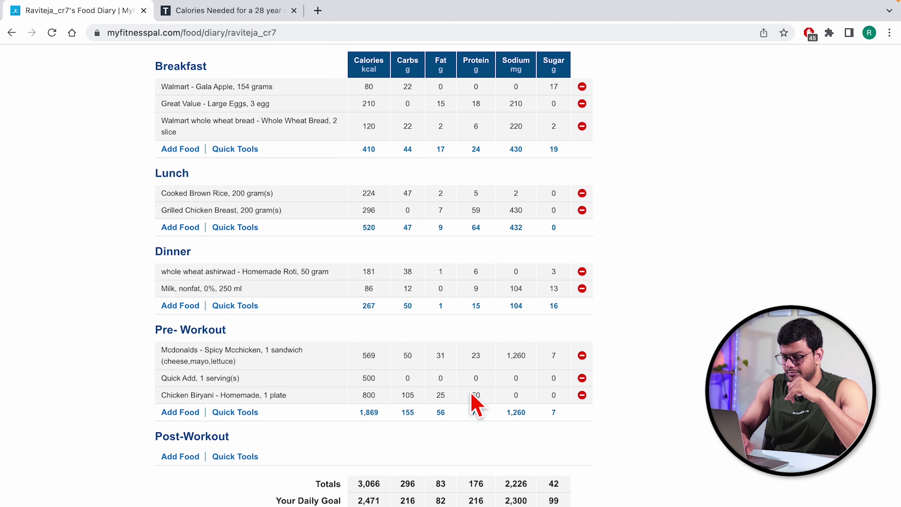
pyautogui.scroll(1, 457, 161)
pyautogui.moveTo(456, 133); pyautogui.dragTo(270, 127)
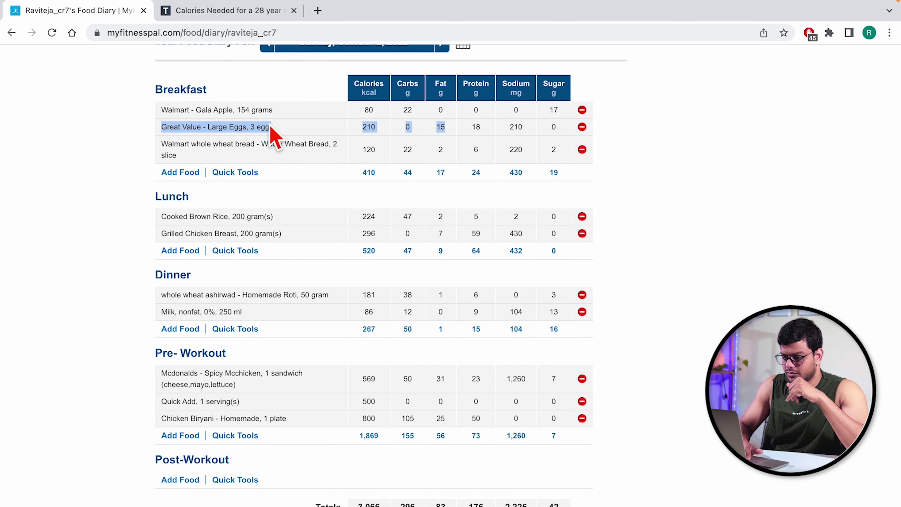
pyautogui.scroll(-3, 452, 424)
pyautogui.moveTo(448, 410); pyautogui.dragTo(471, 443)
pyautogui.click(444, 425)
pyautogui.click(496, 455)
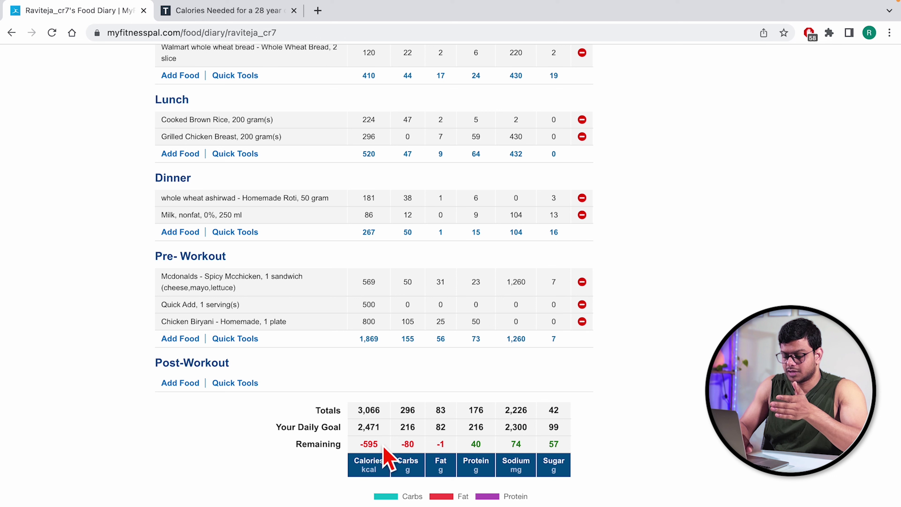
# Step: Review the remaining calories, carbs and protein for October 2 alongside the logged meals
pyautogui.doubleClick(369, 445)
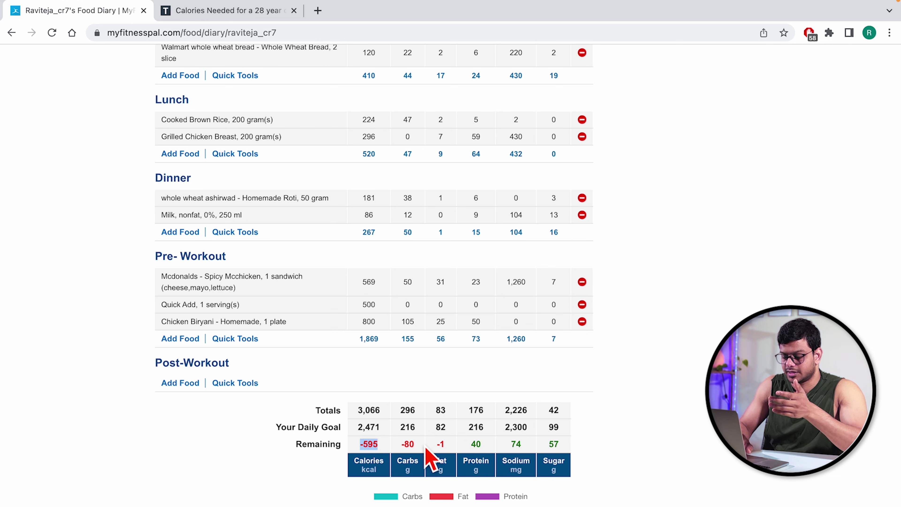
pyautogui.doubleClick(407, 444)
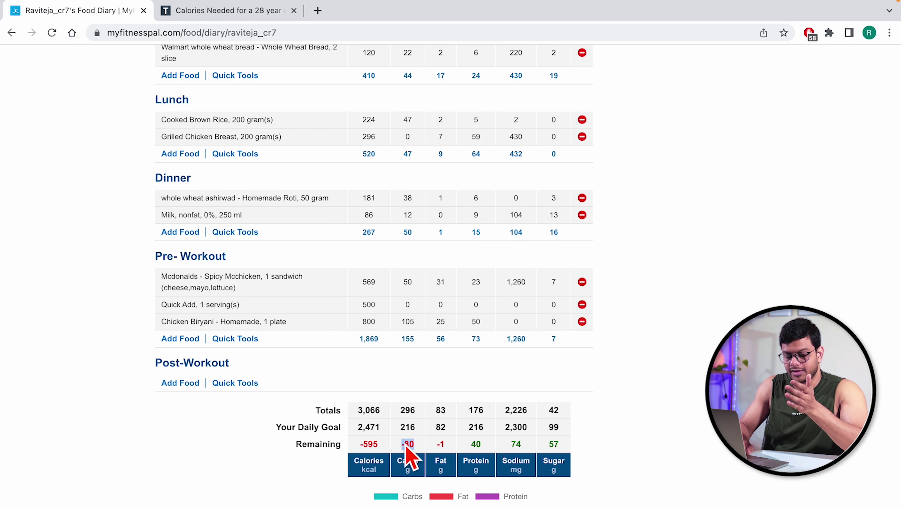
pyautogui.doubleClick(476, 446)
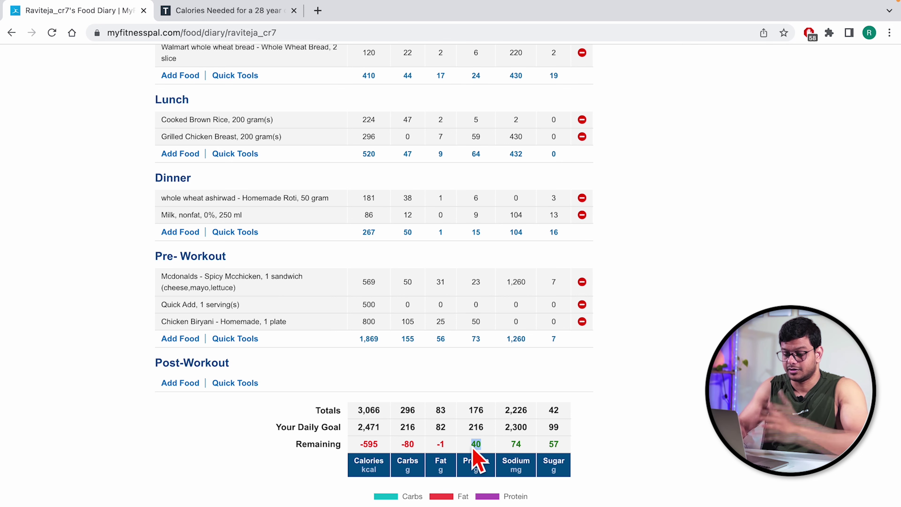
pyautogui.scroll(3, 302, 230)
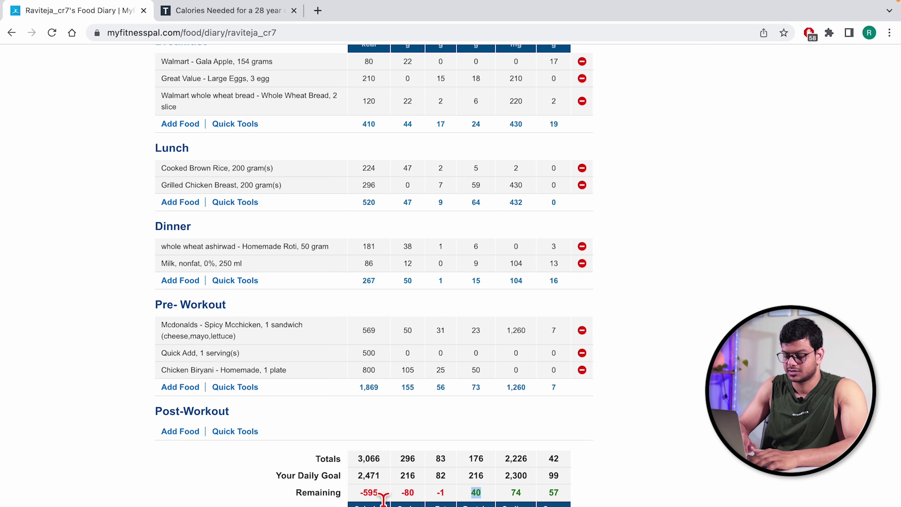
pyautogui.scroll(-1, 677, 491)
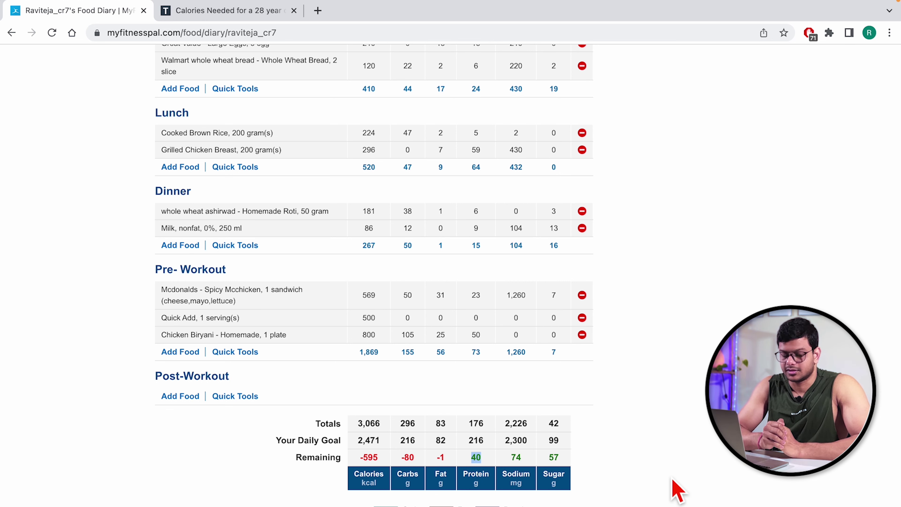
# Step: Inspect the carbs and fat shares in the October 2 macronutrient pie chart
pyautogui.scroll(-11, 678, 490)
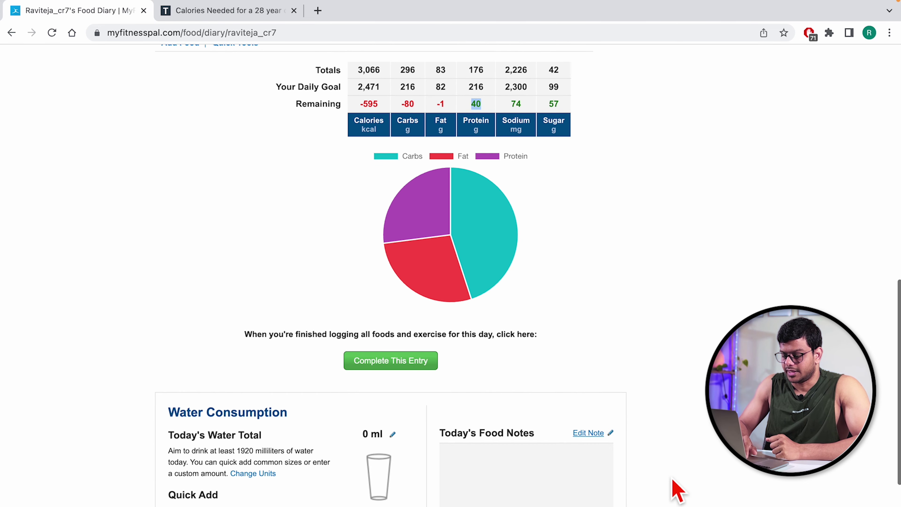
pyautogui.scroll(1, 677, 491)
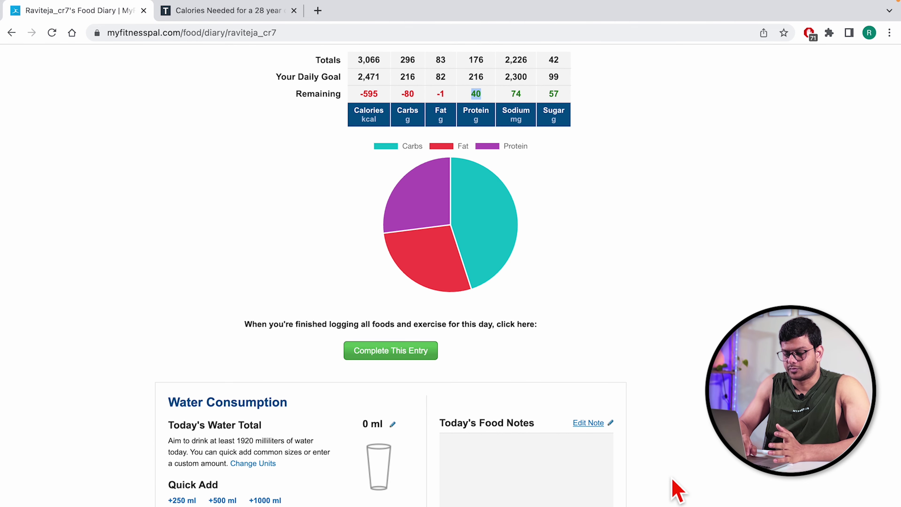
pyautogui.scroll(-1, 678, 490)
pyautogui.moveTo(495, 188)
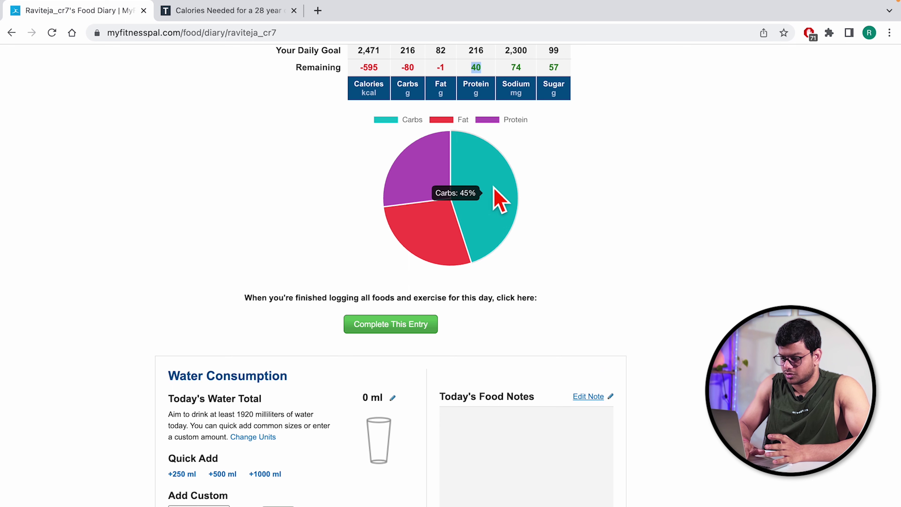
pyautogui.moveTo(431, 219)
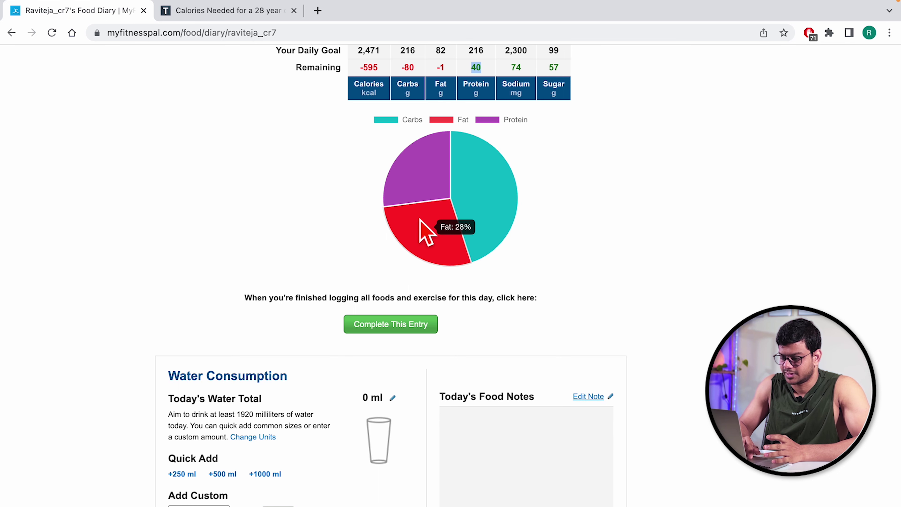